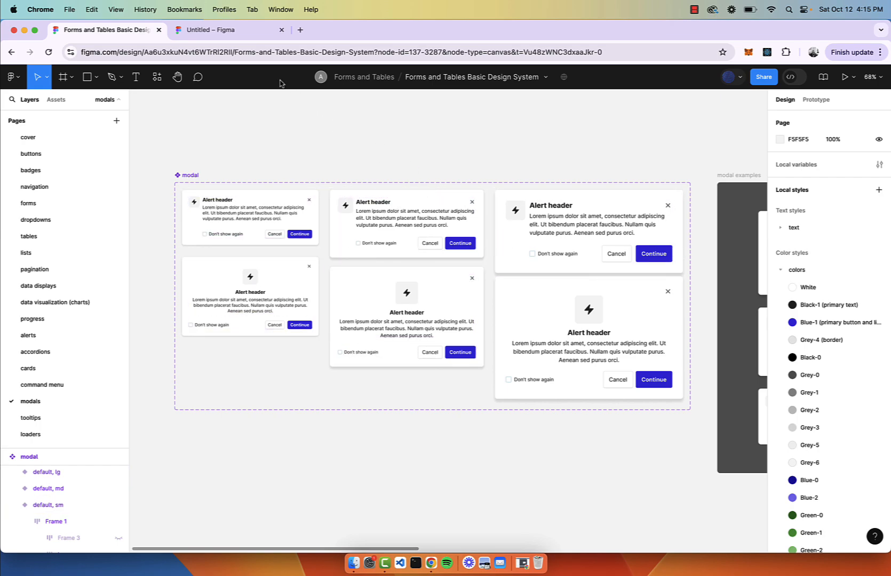
Step: In the Untitled file, add the team library Forms and Tables Basic Design System
click(228, 31)
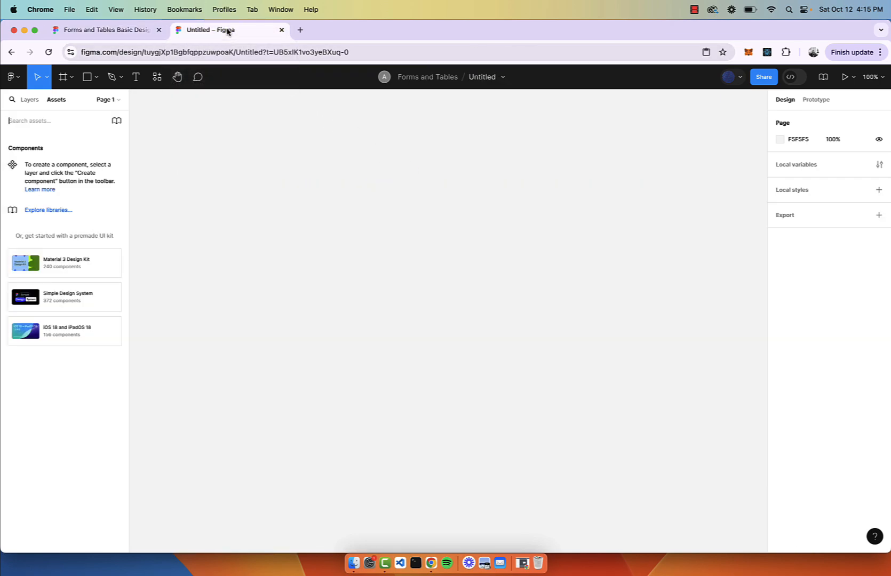
click(501, 78)
click(303, 152)
click(117, 122)
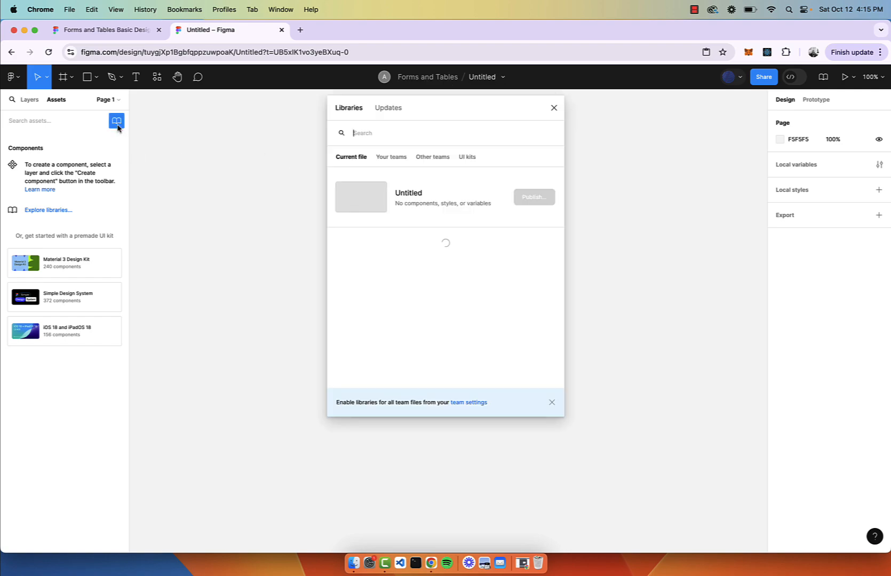
click(400, 157)
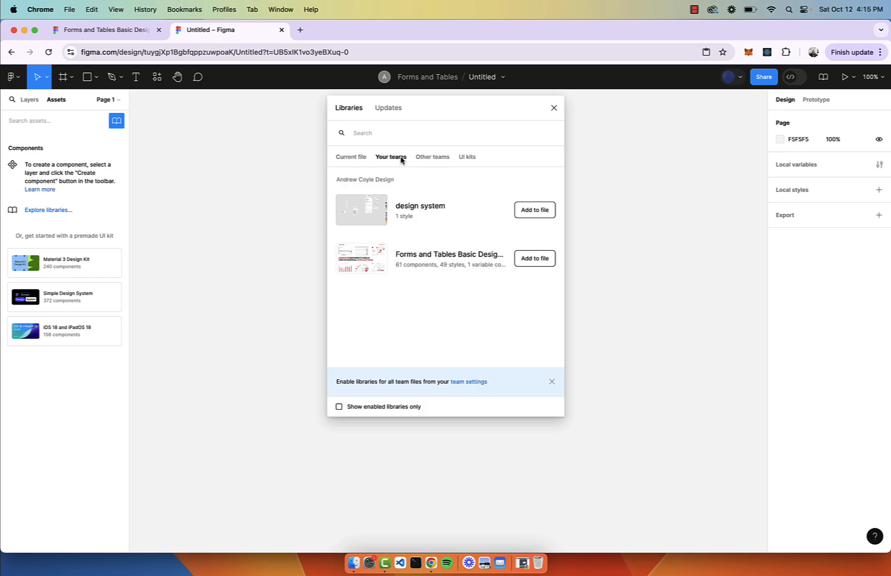
click(535, 259)
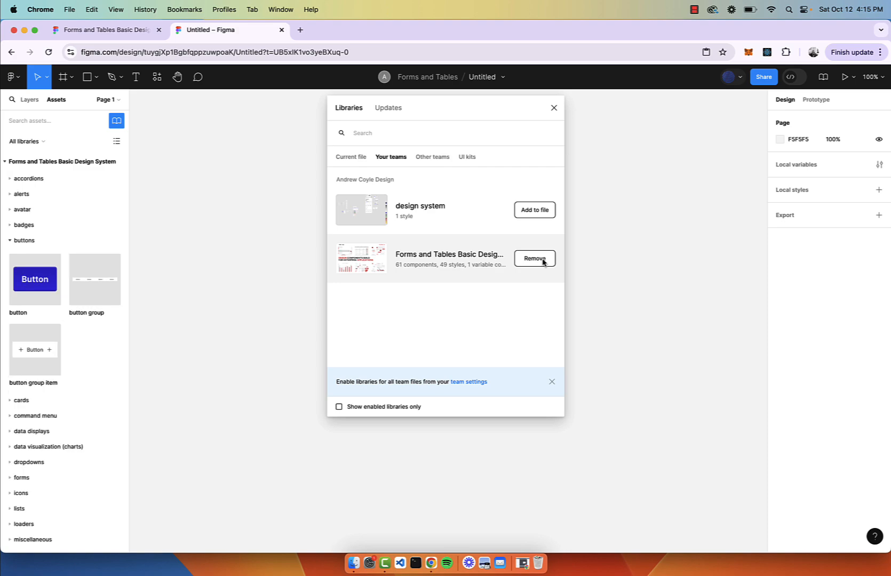
click(553, 109)
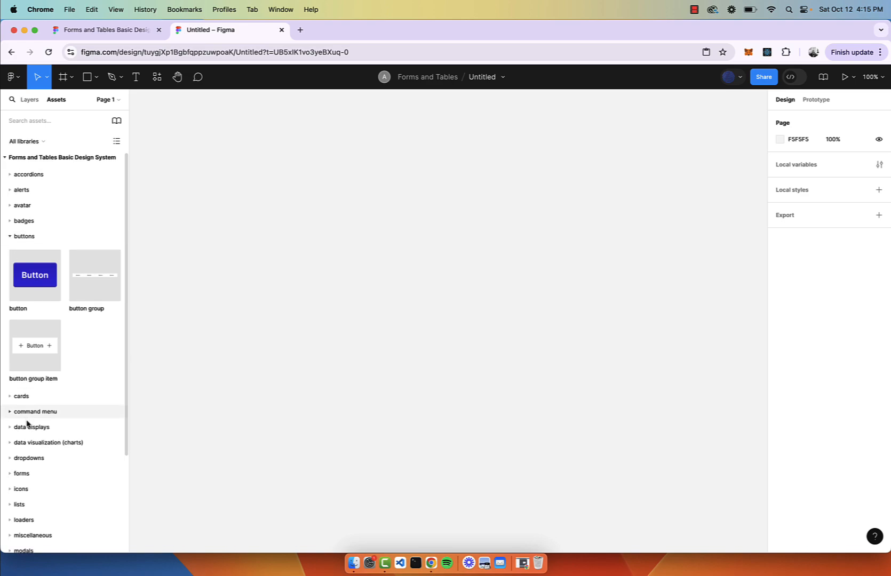
Step: Place an instance of the library's modal component on the empty canvas
scroll(27, 424, down, 3)
click(9, 474)
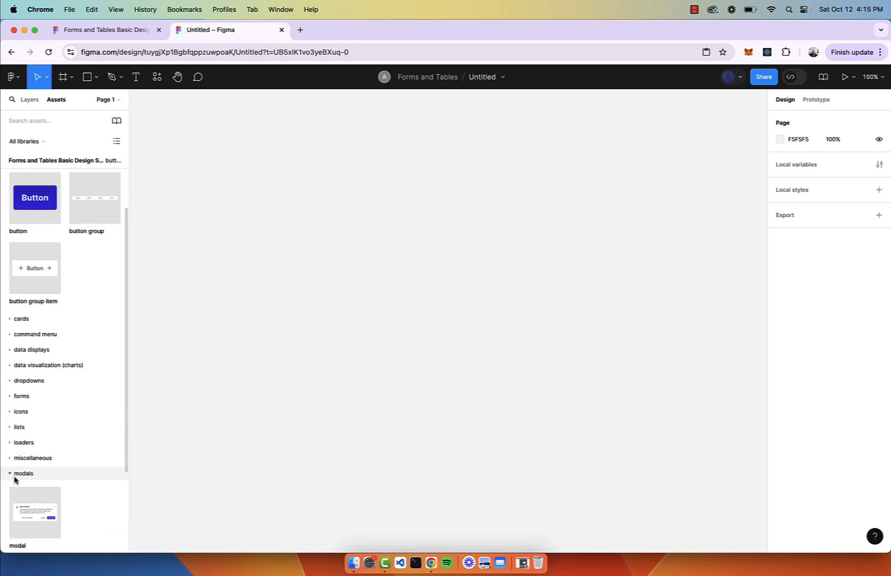
drag(394, 288, 434, 294)
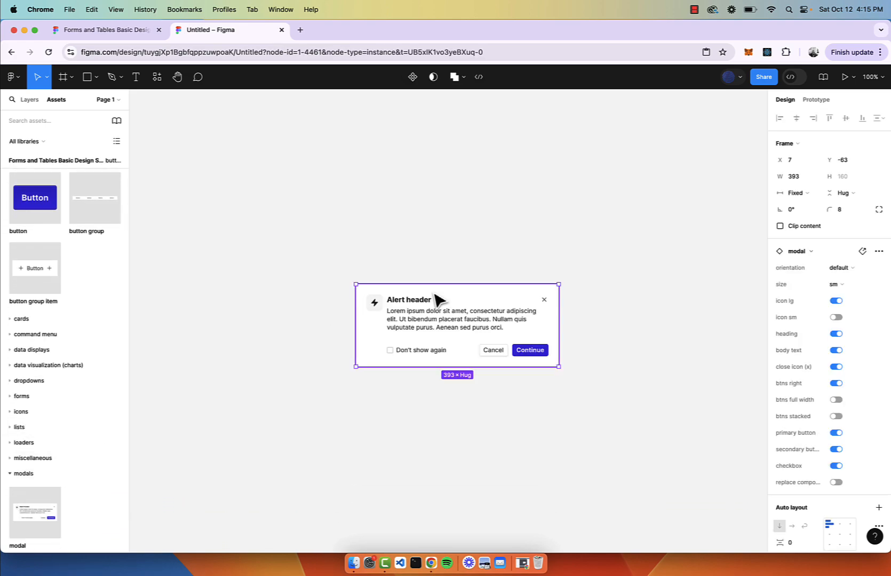
Step: Set the modal's size to lg and move it slightly up and to the left on the canvas
click(842, 283)
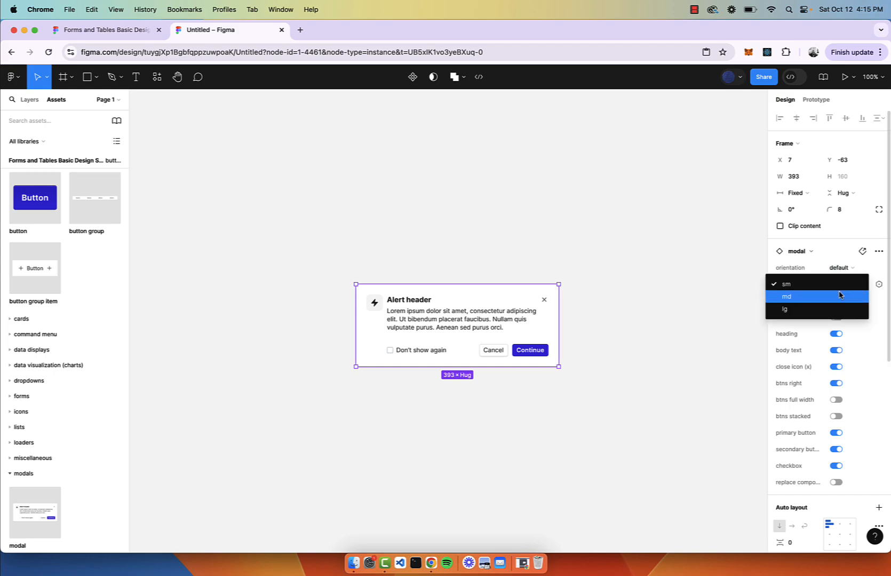
click(840, 296)
click(852, 288)
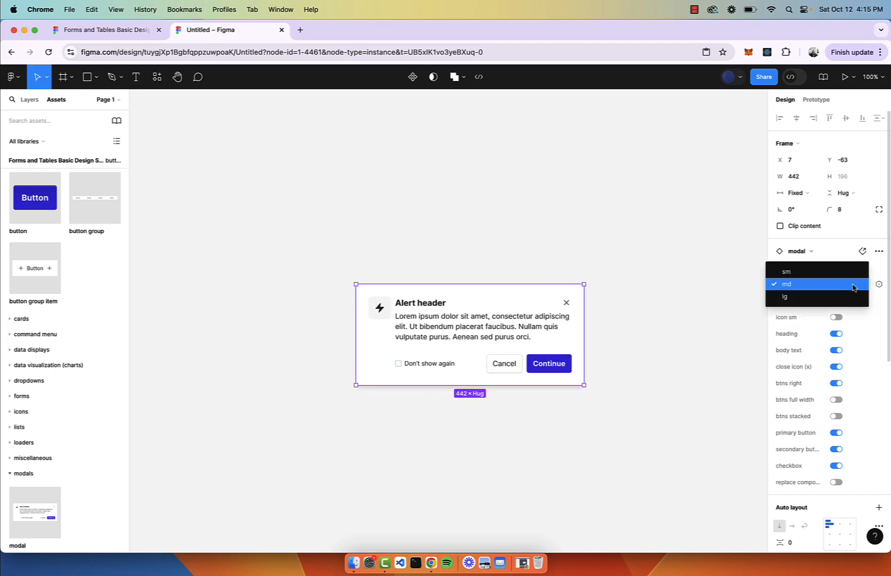
click(846, 298)
click(836, 334)
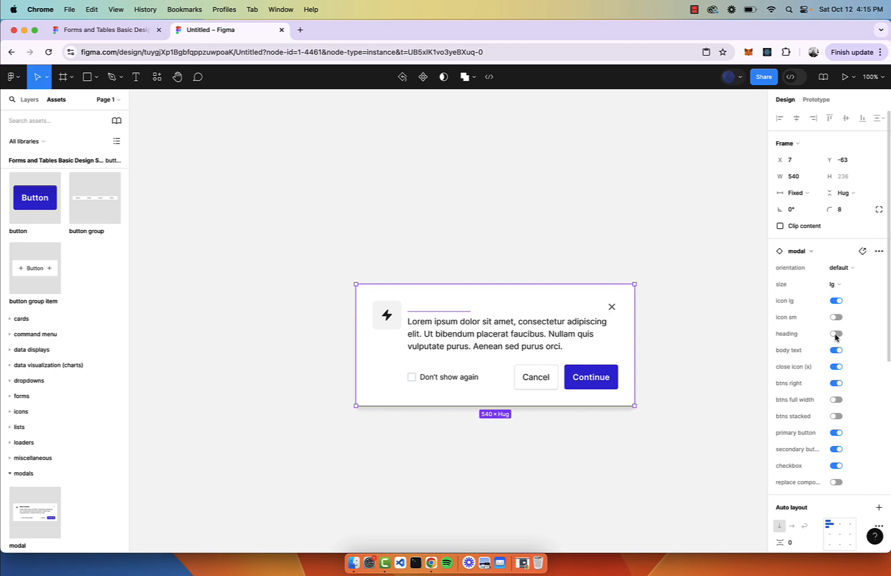
click(836, 334)
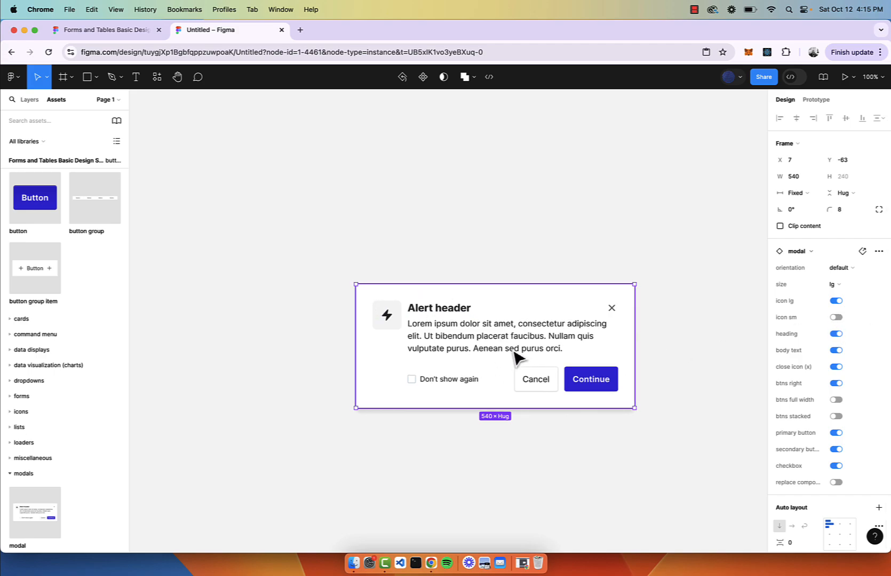
drag(541, 342, 521, 292)
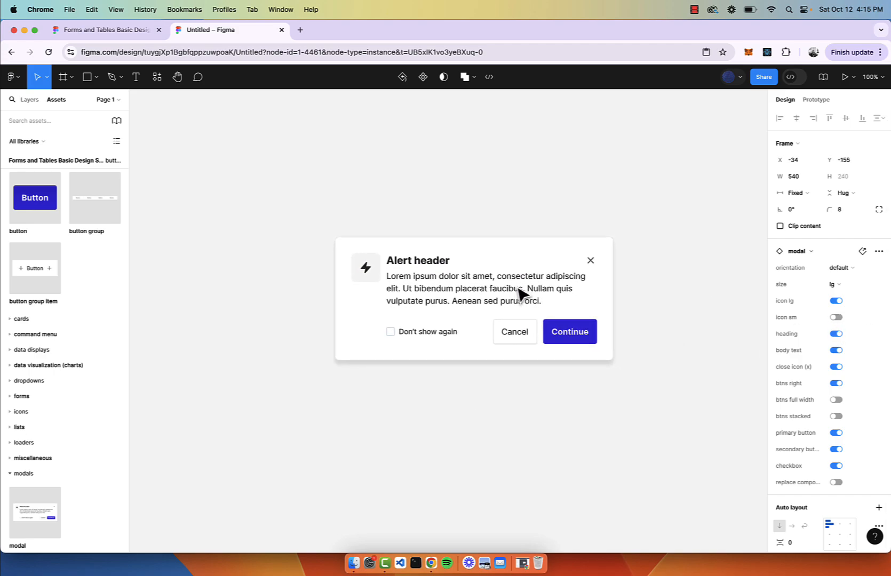
click(298, 227)
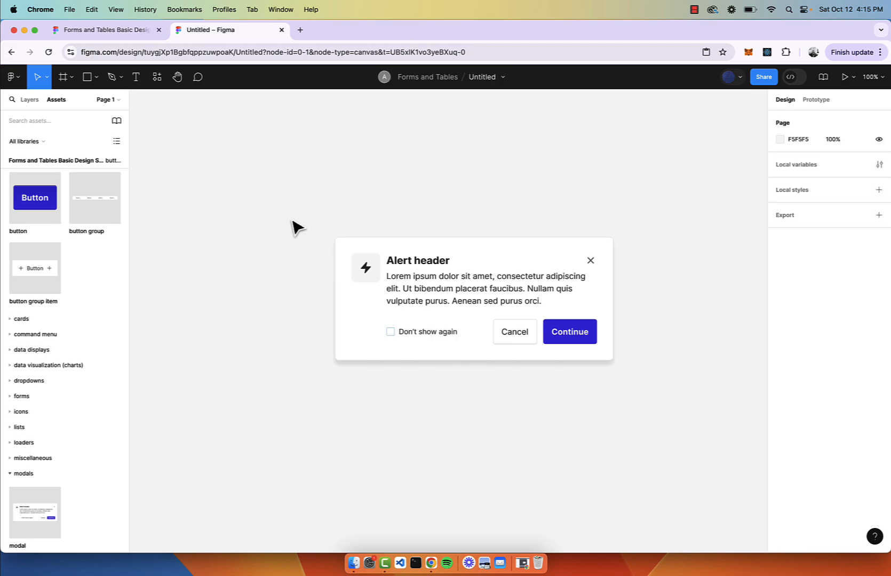
Step: Hide the modal's secondary button, primary button, checkbox, body text and large icon
click(423, 278)
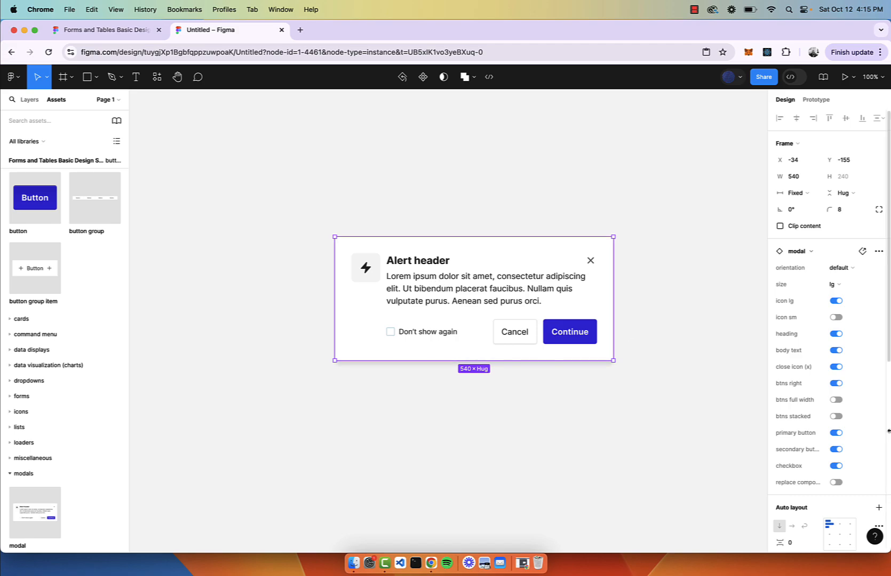
click(836, 450)
click(836, 433)
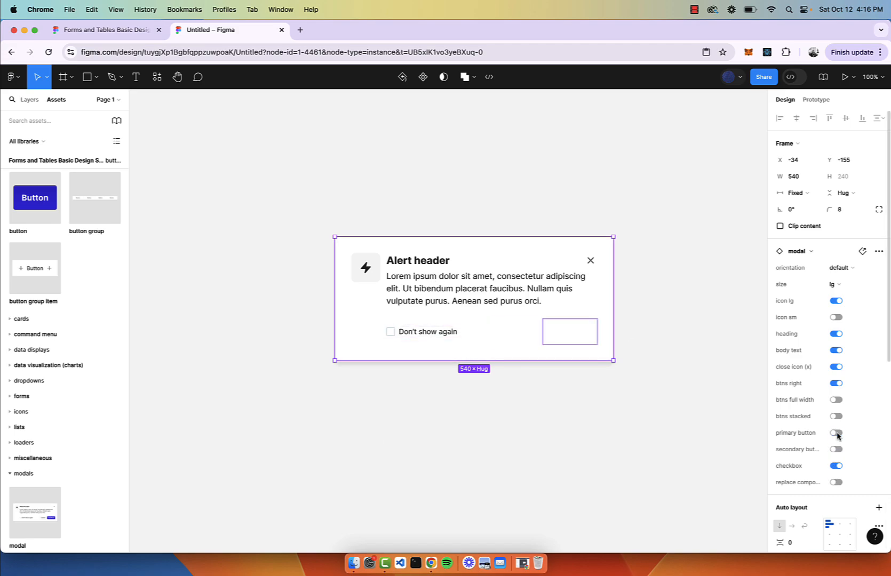
click(835, 467)
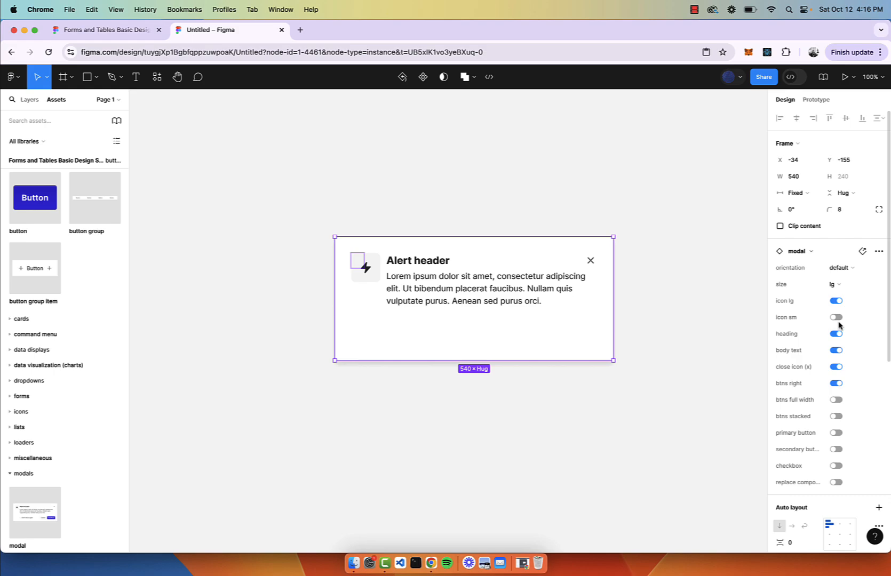
click(835, 350)
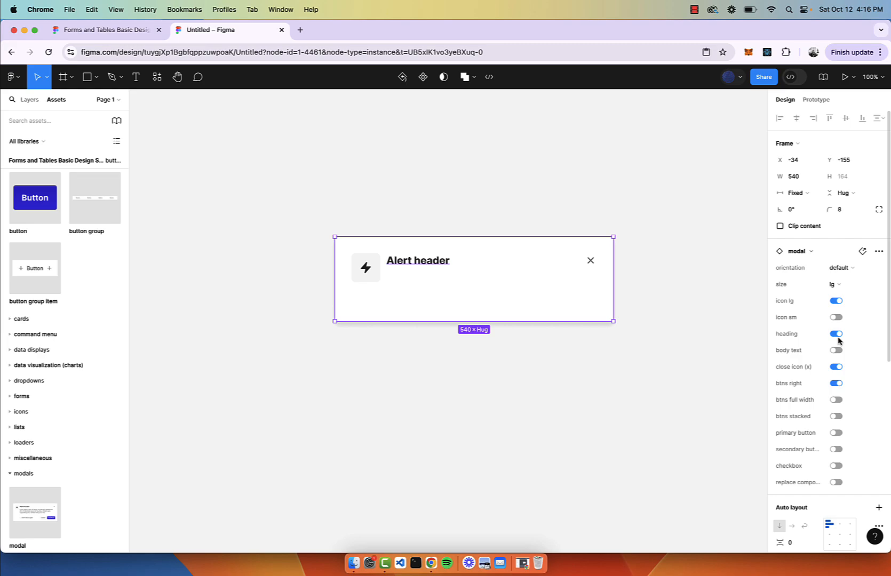
click(836, 301)
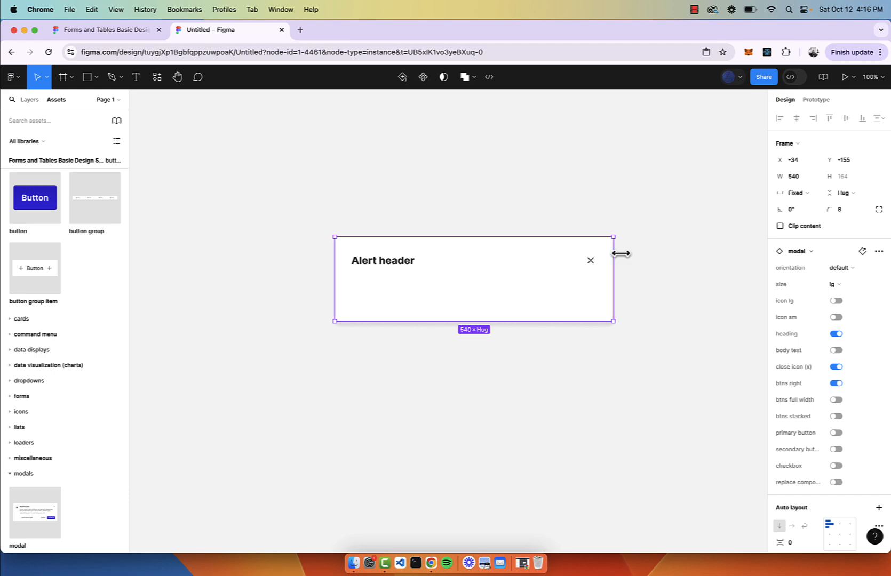
Step: Change the modal's heading text to "Share your post!"
double_click(374, 261)
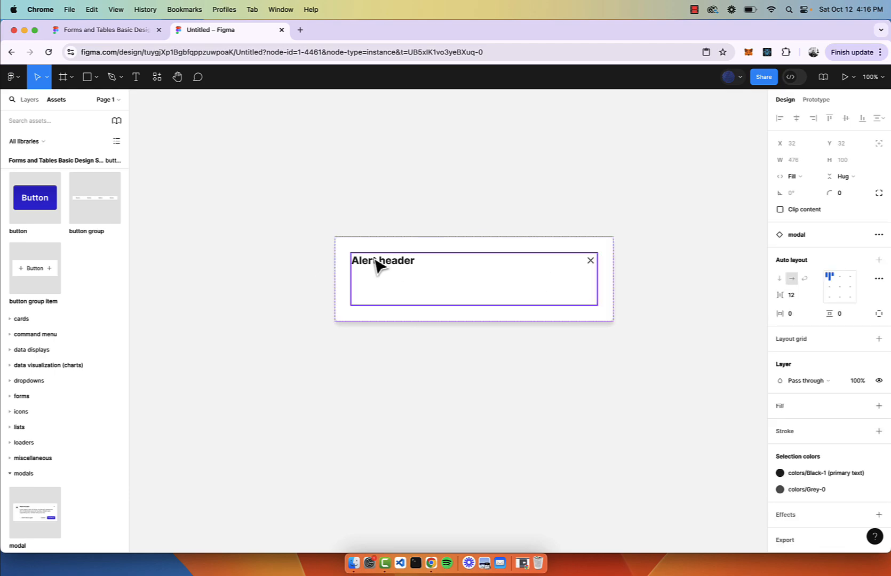
double_click(373, 259)
text(Share your post!)
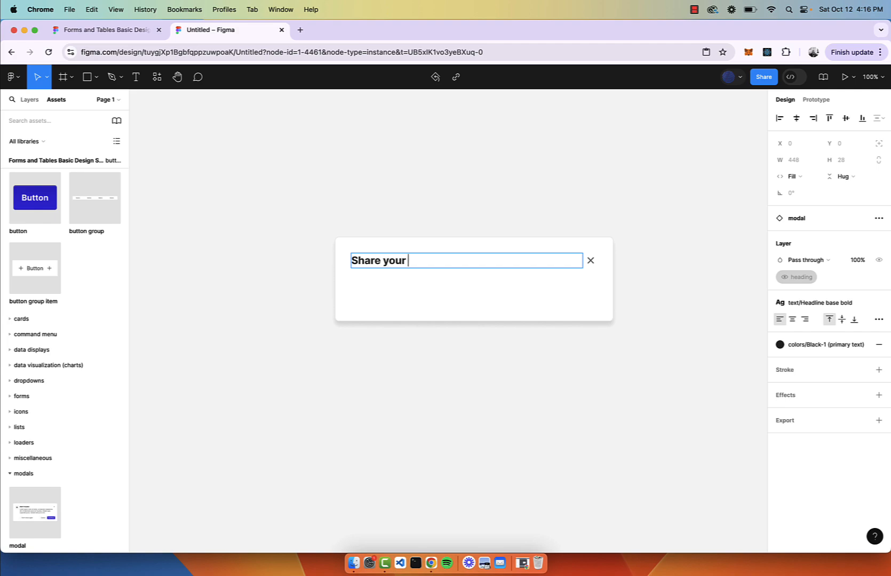
click(427, 167)
Step: Set the modal's orientation to center and move it further up and to the left
click(434, 284)
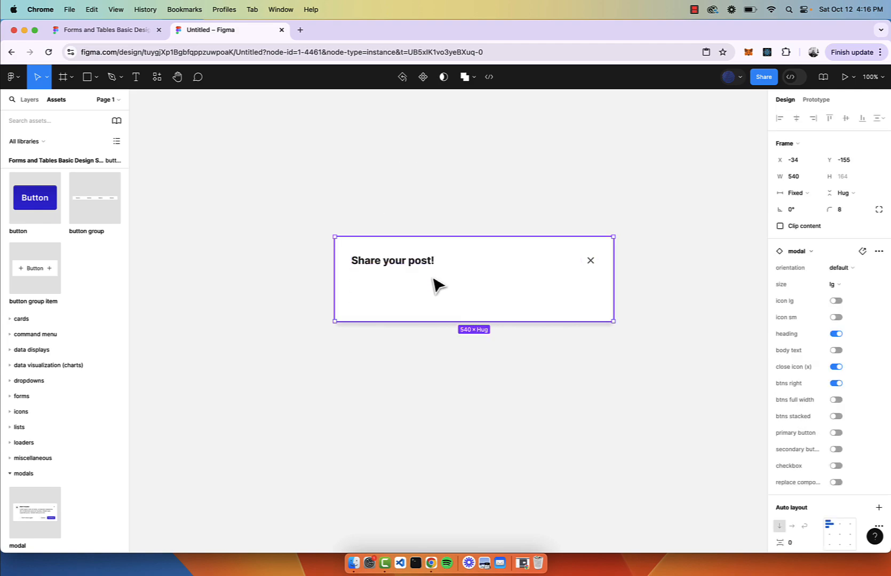
click(838, 269)
click(833, 280)
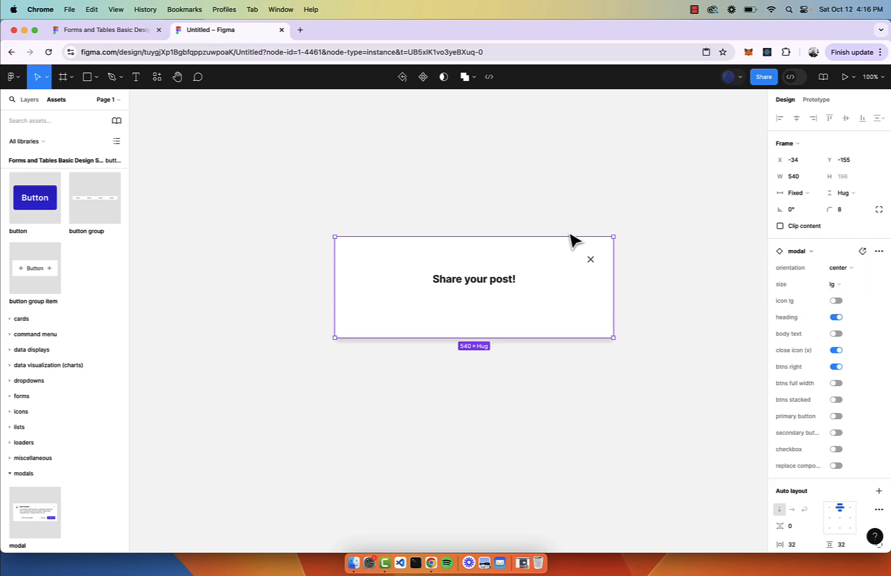
click(533, 213)
drag(514, 281, 475, 242)
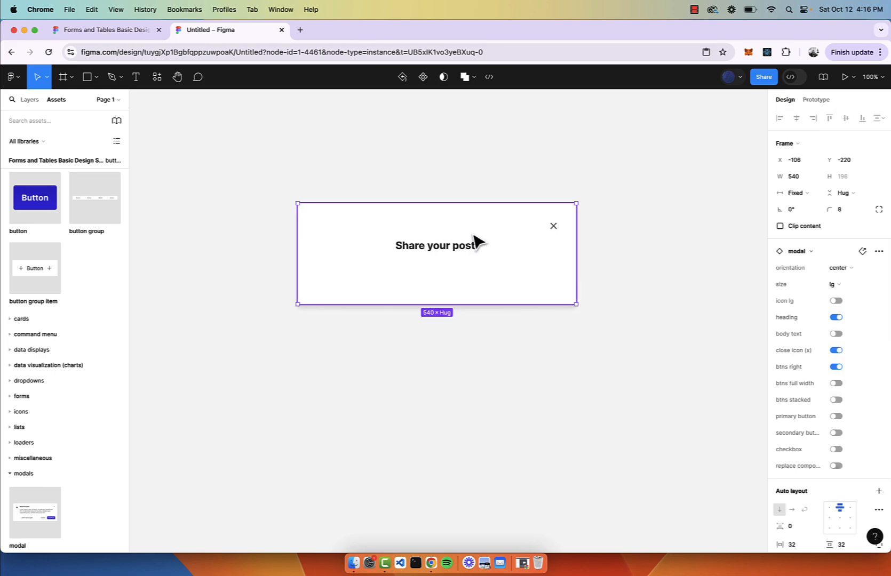
click(260, 185)
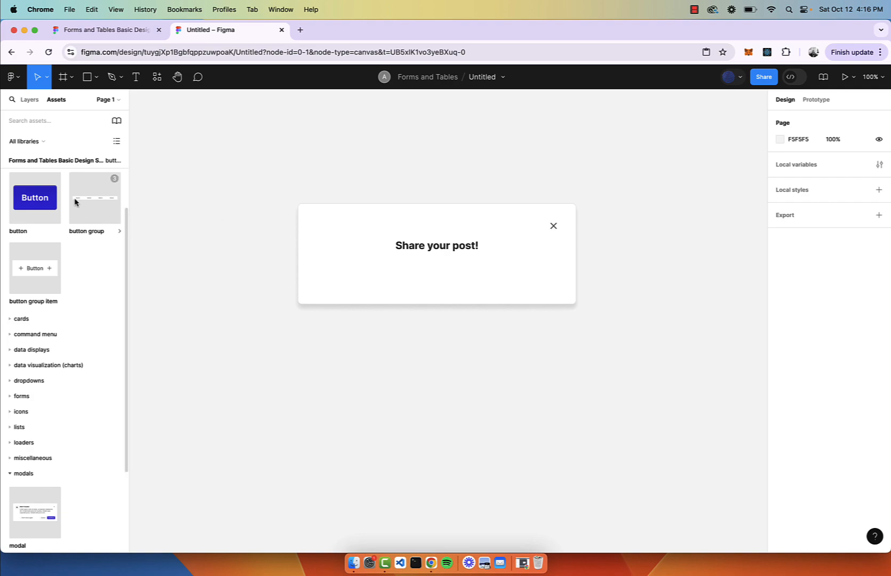
Step: Place a library button instance below the modal and shift the modal slightly right
drag(51, 198, 499, 369)
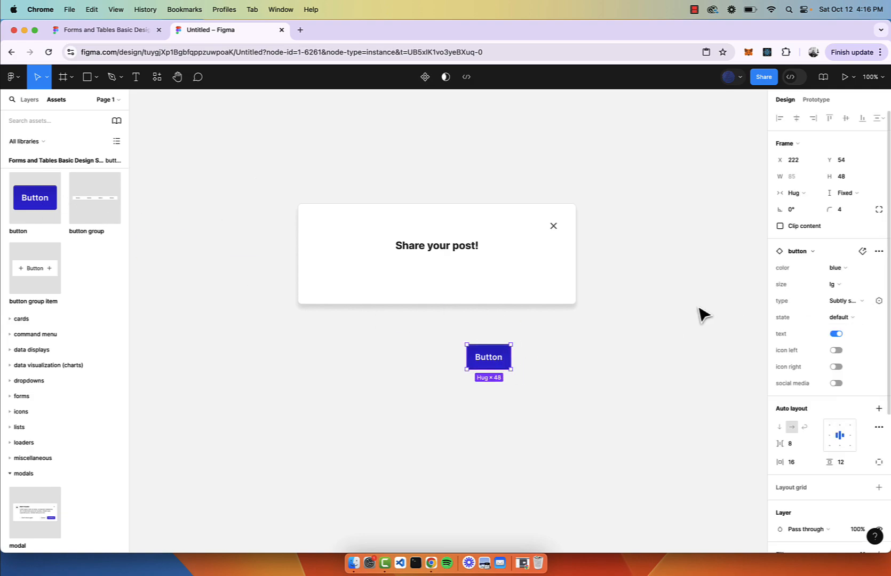
click(479, 302)
drag(502, 281, 509, 281)
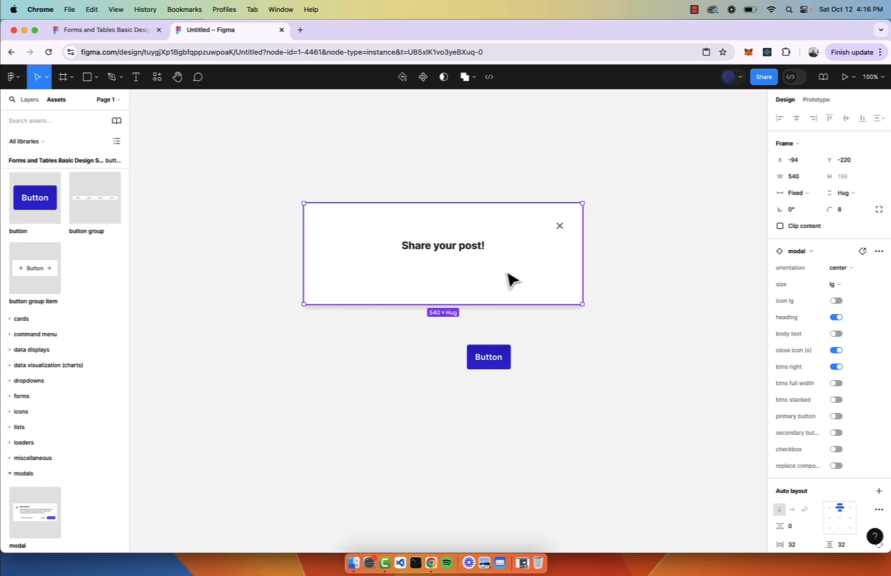
Step: Set the button's type to regular and color to white, and turn on its social media icon
click(495, 350)
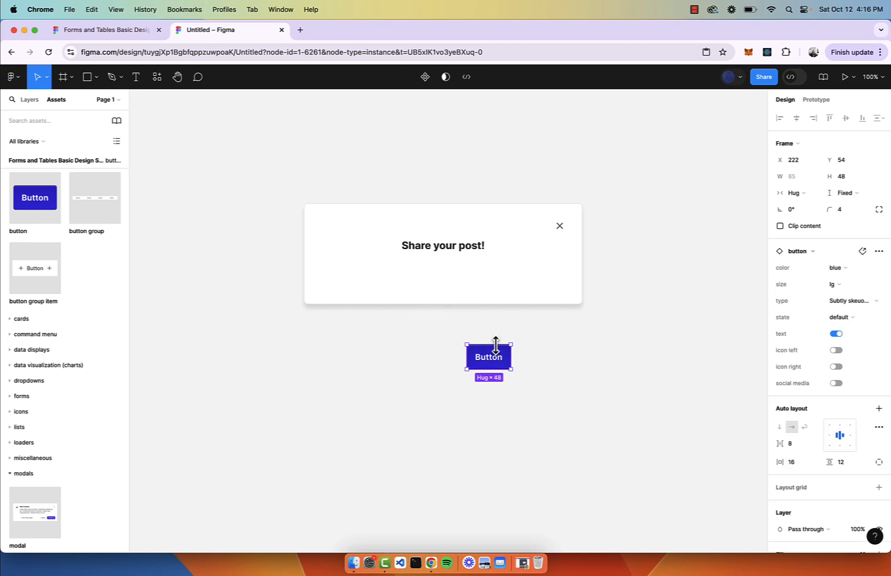
click(858, 303)
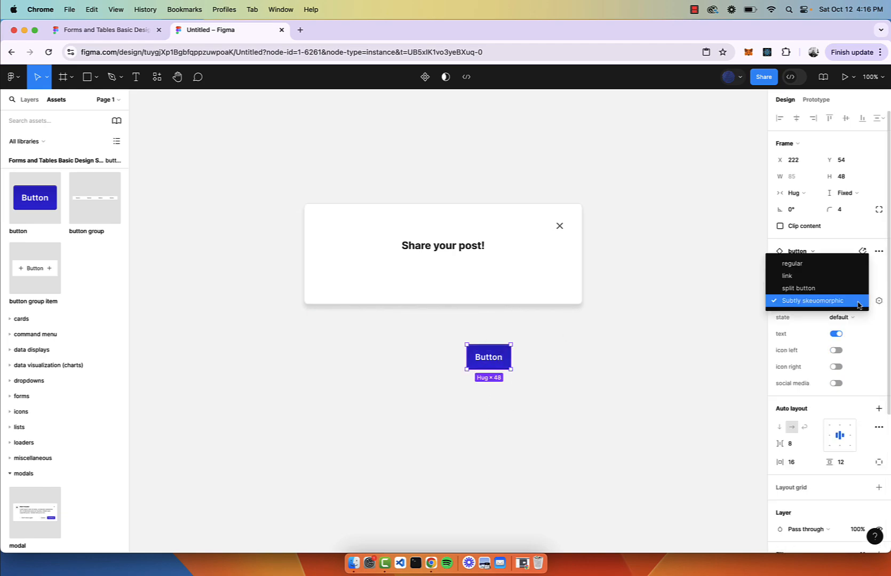
click(833, 264)
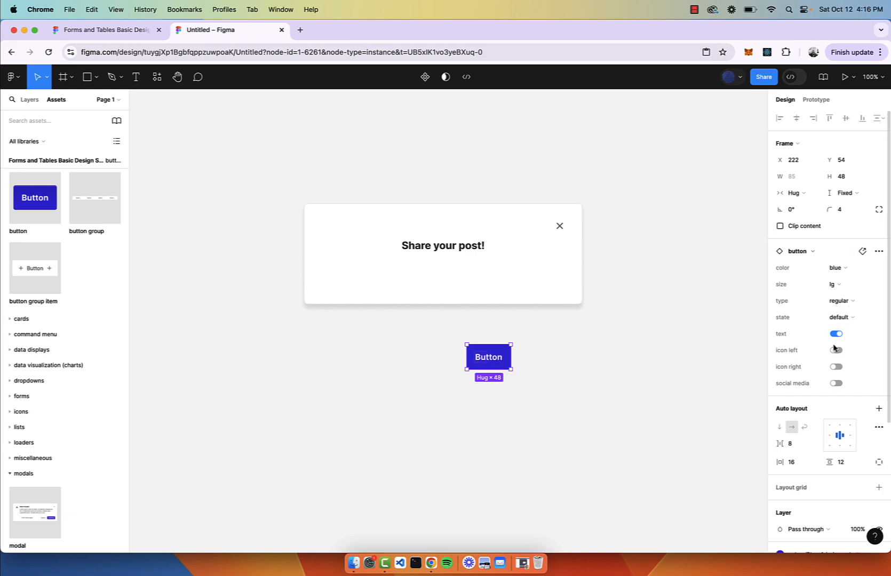
click(836, 384)
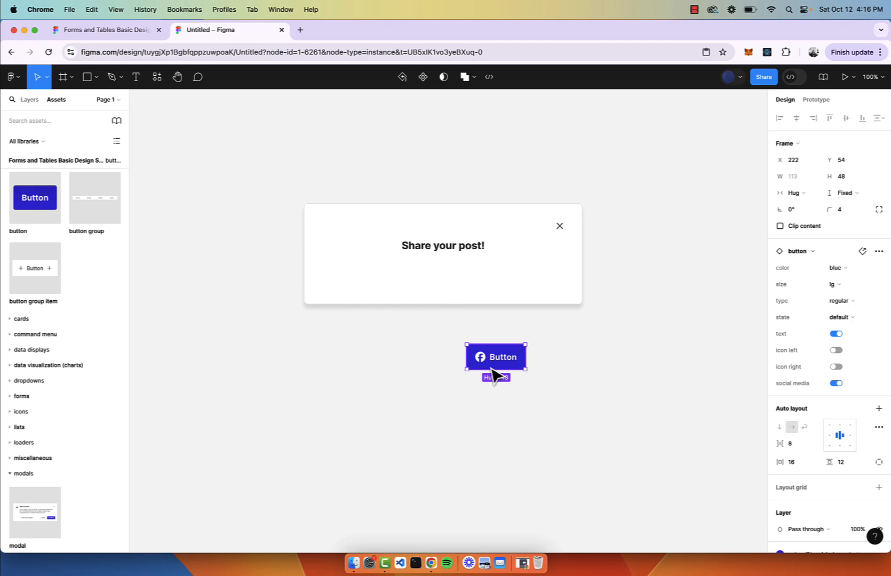
click(838, 268)
click(837, 280)
click(561, 466)
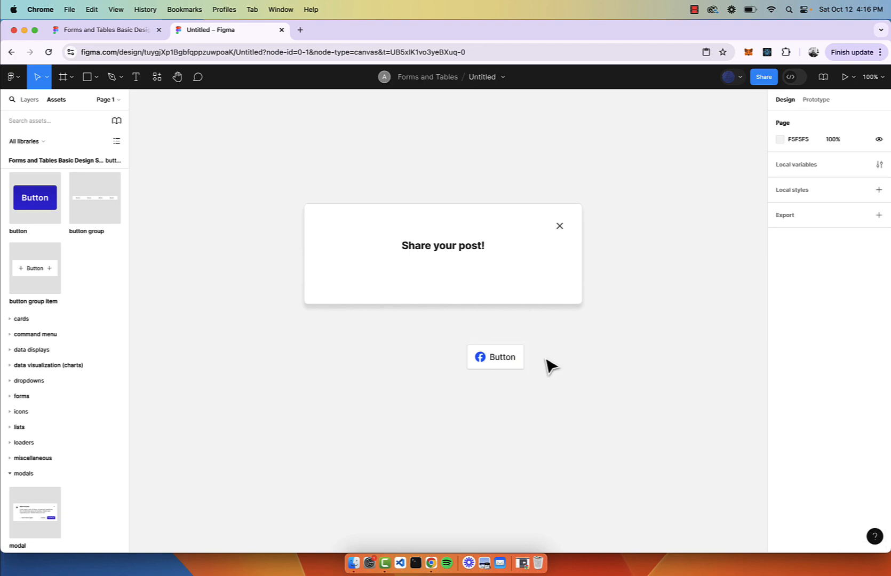
Step: Move the Facebook button left so it sits centred beneath the modal
scroll(534, 411, up, 3)
drag(493, 355, 415, 356)
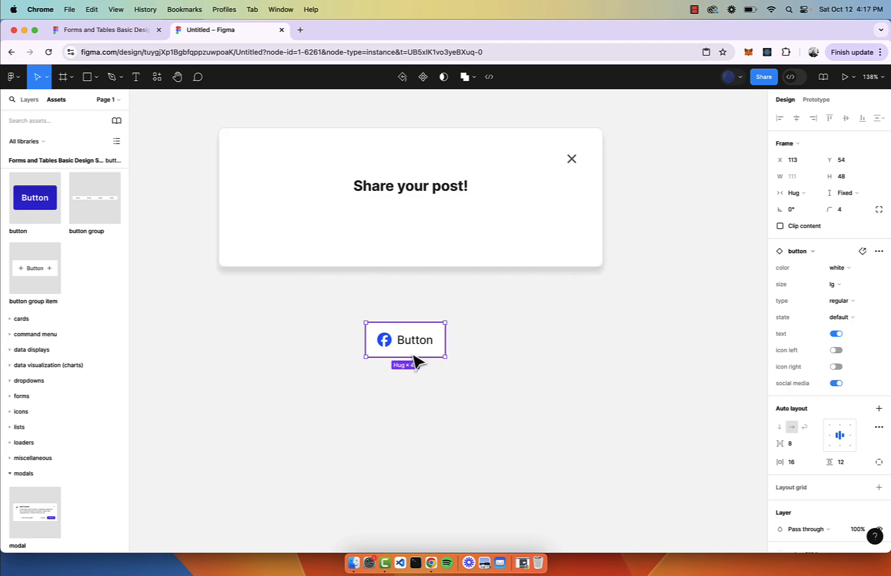
scroll(415, 362, down, 2)
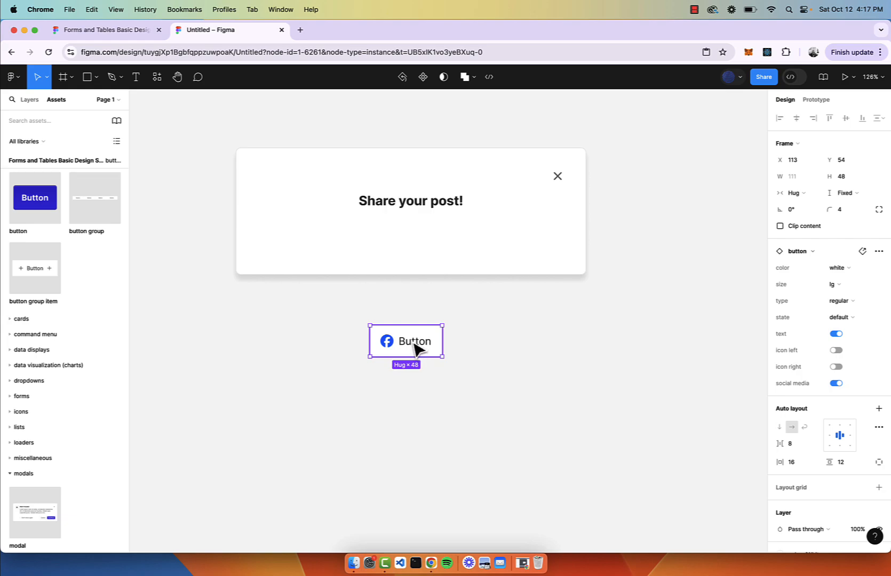
Step: Change the button's label to "Share on Facebook"
double_click(415, 344)
text(Share with)
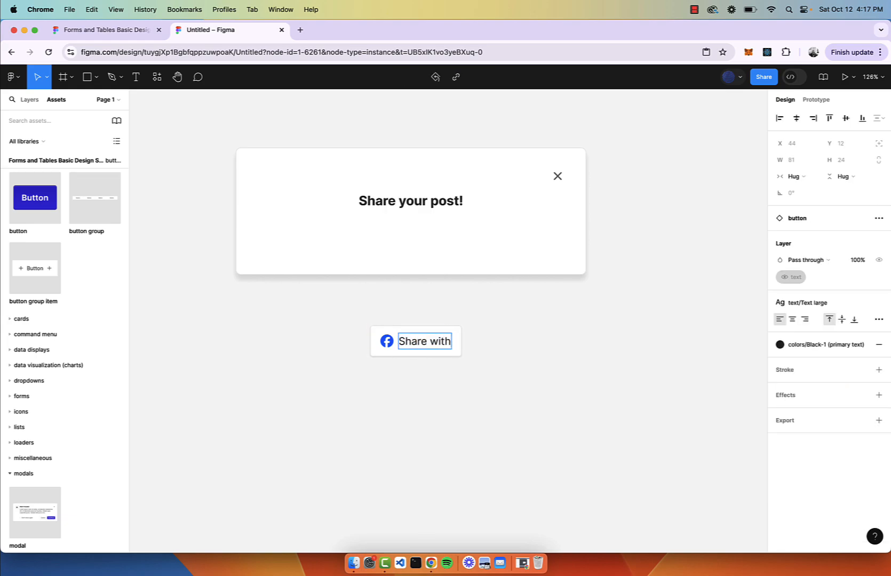
key(BackSpace)
key(BackSpace)
key(BackSpace)
key(BackSpace)
key(BackSpace)
text(on Facebook)
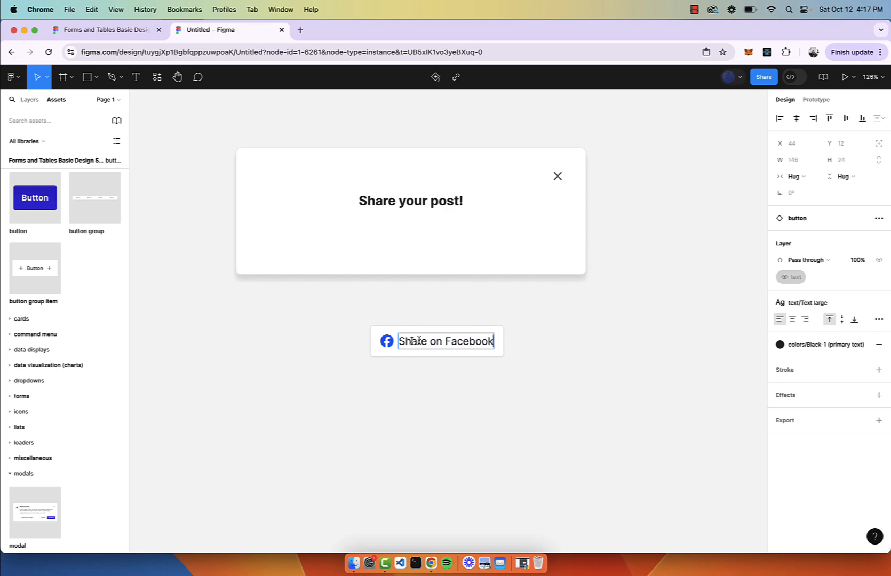
Step: Duplicate the Facebook button directly below itself and change the copy's label to "Share on LinkedIn"
click(497, 396)
click(466, 354)
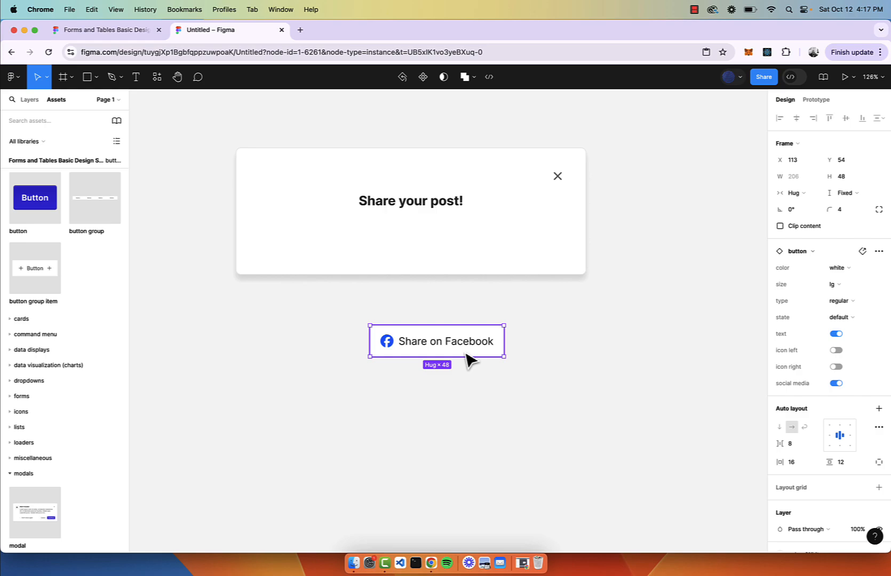
drag(472, 359, 472, 392)
double_click(472, 392)
double_click(472, 392)
click(468, 385)
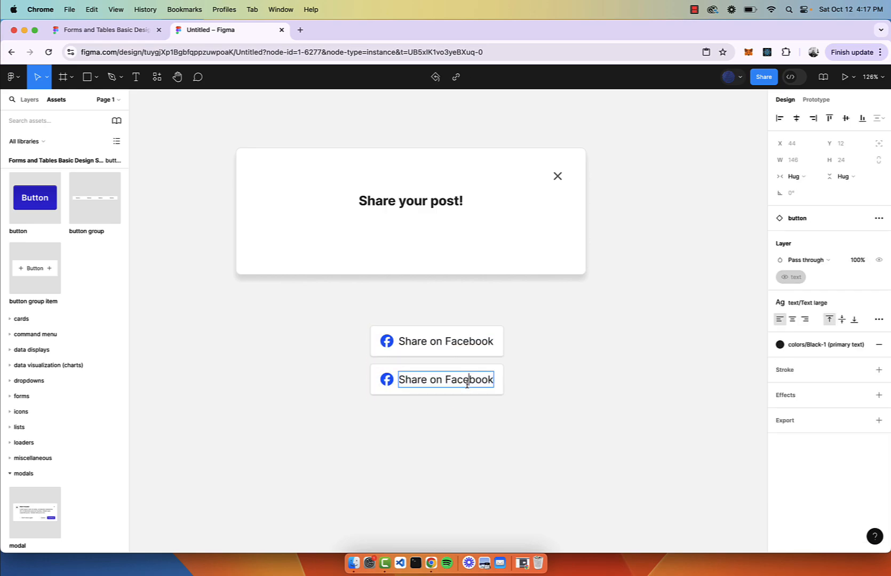
double_click(467, 384)
text(Link)
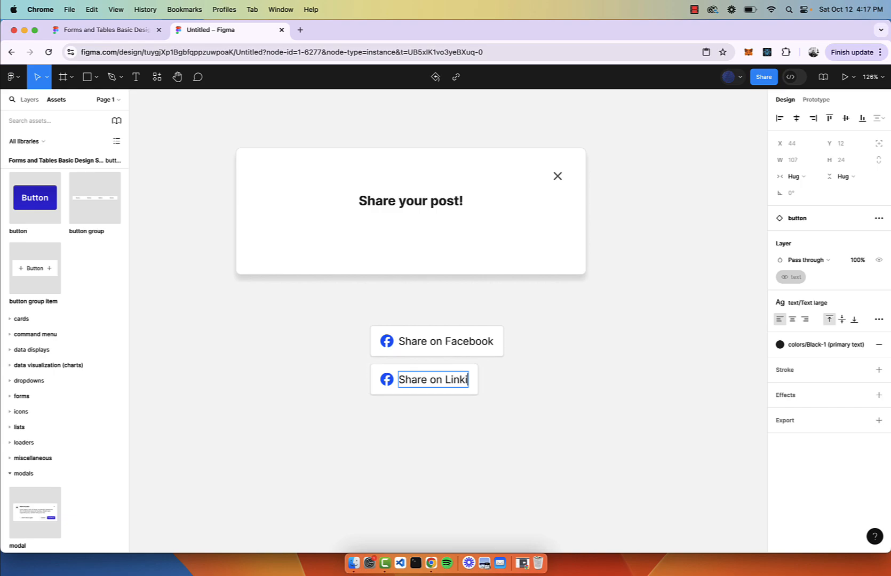
text(edIn)
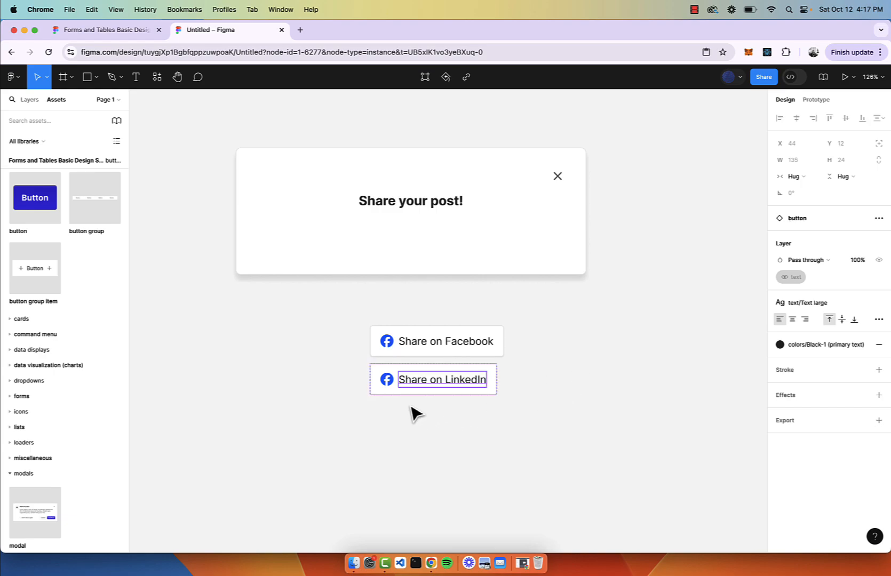
click(414, 419)
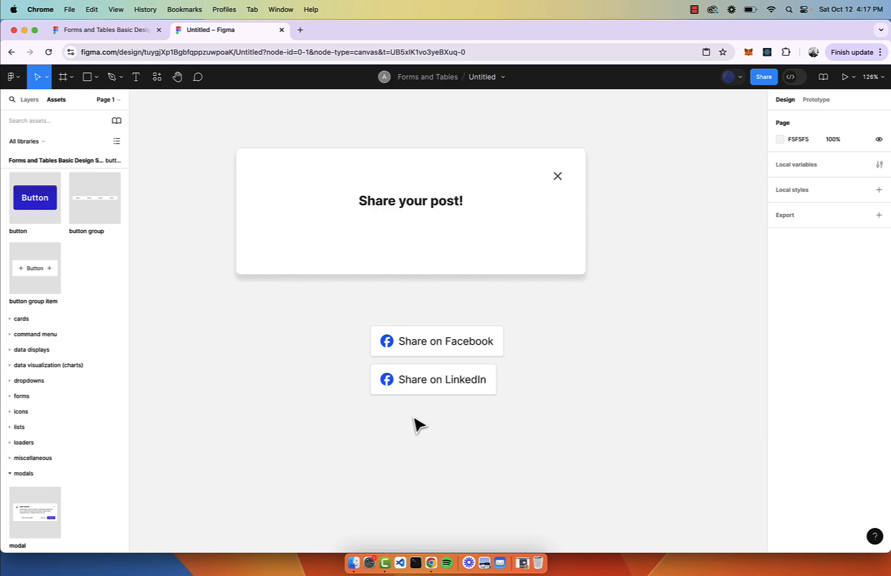
double_click(453, 350)
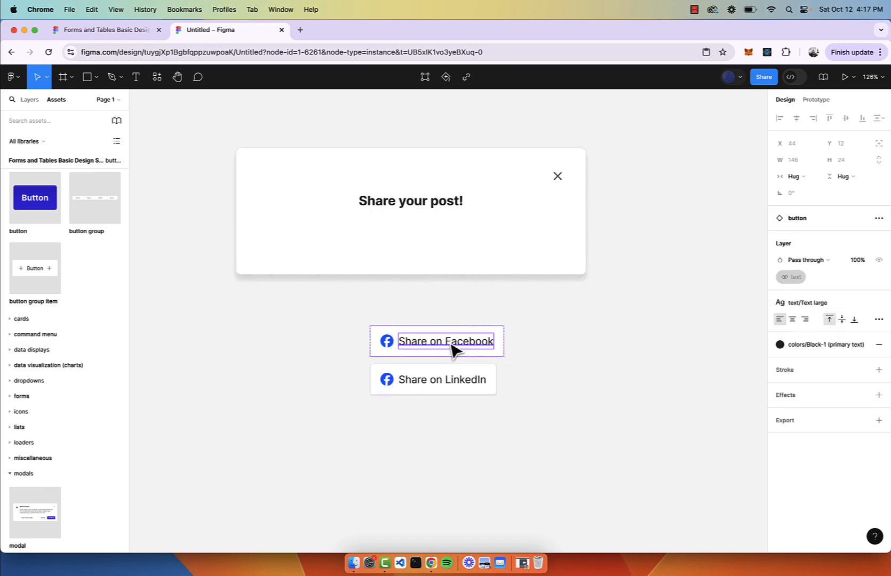
double_click(448, 341)
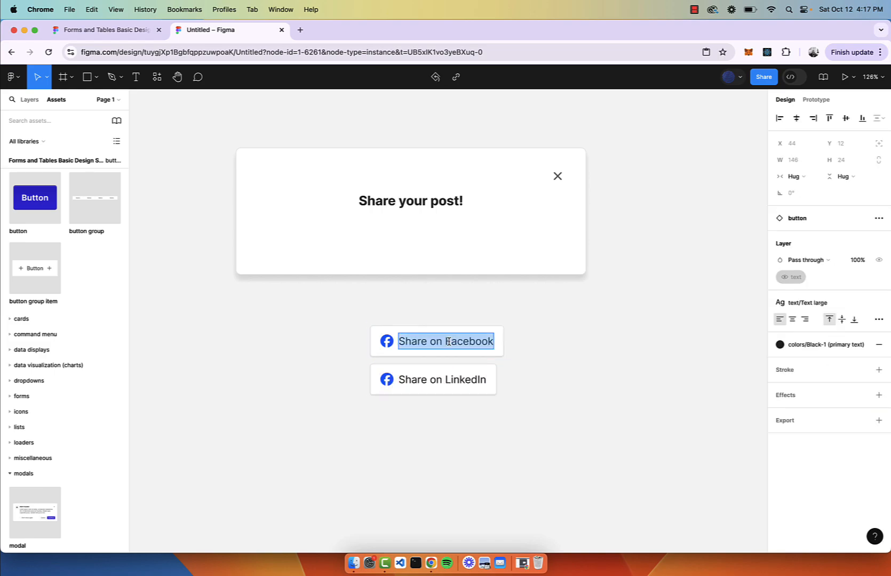
click(591, 342)
Step: Switch the social icon in the "Share on LinkedIn" button to the LinkedIn application
click(392, 384)
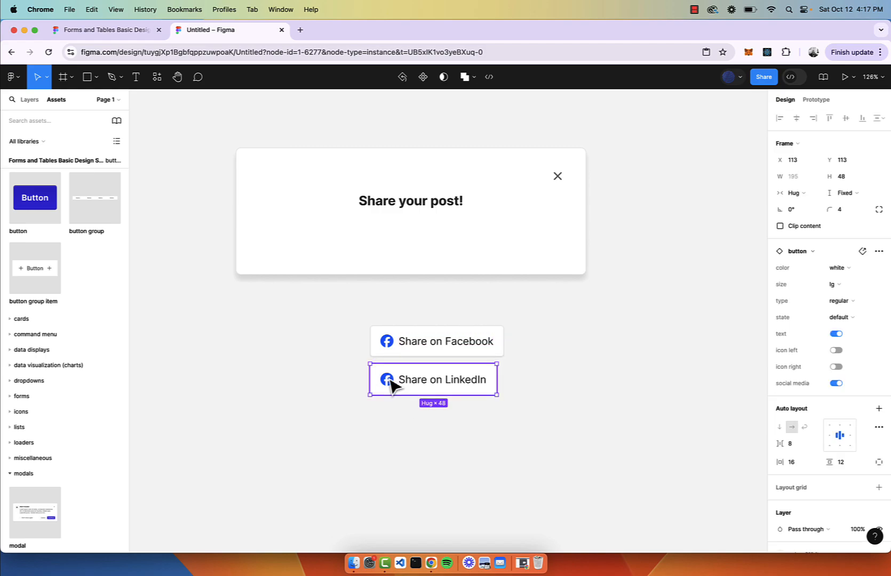
double_click(389, 380)
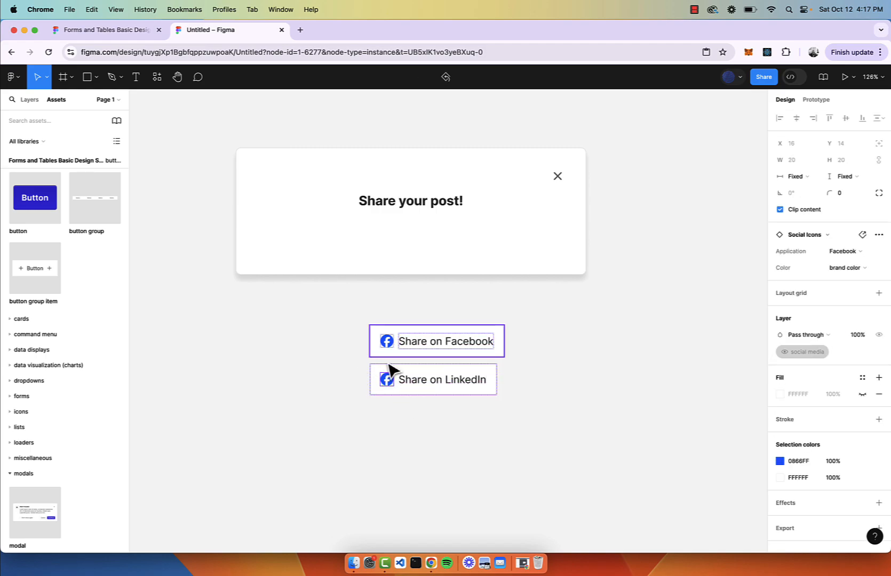
scroll(384, 383, down, 2)
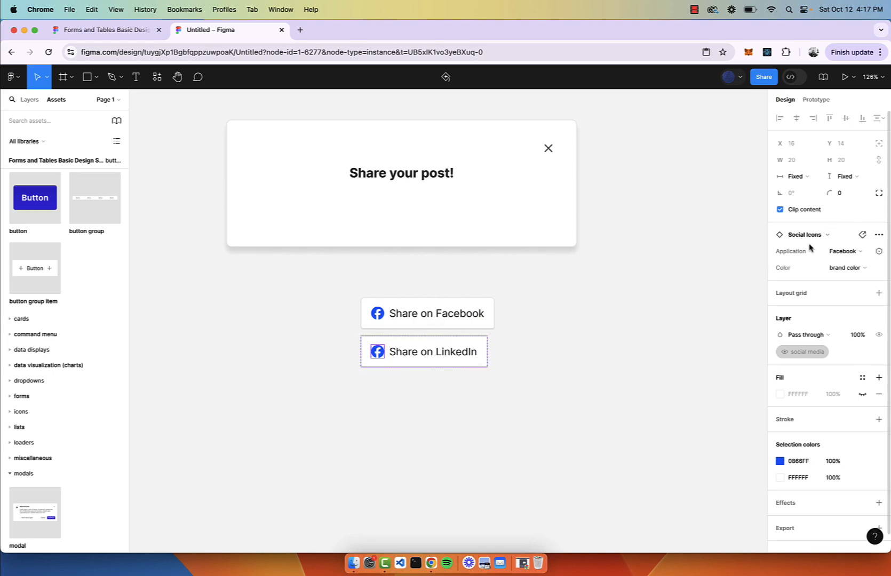
click(447, 414)
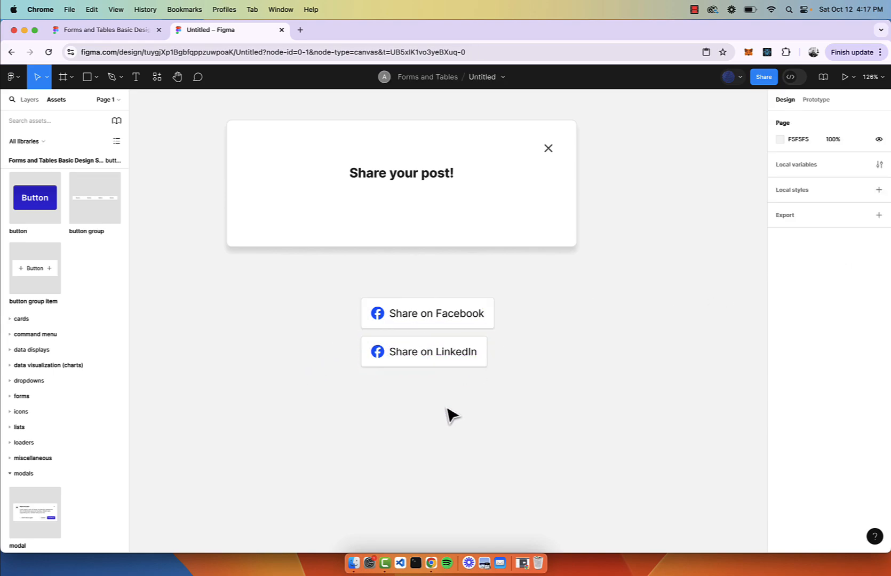
click(448, 366)
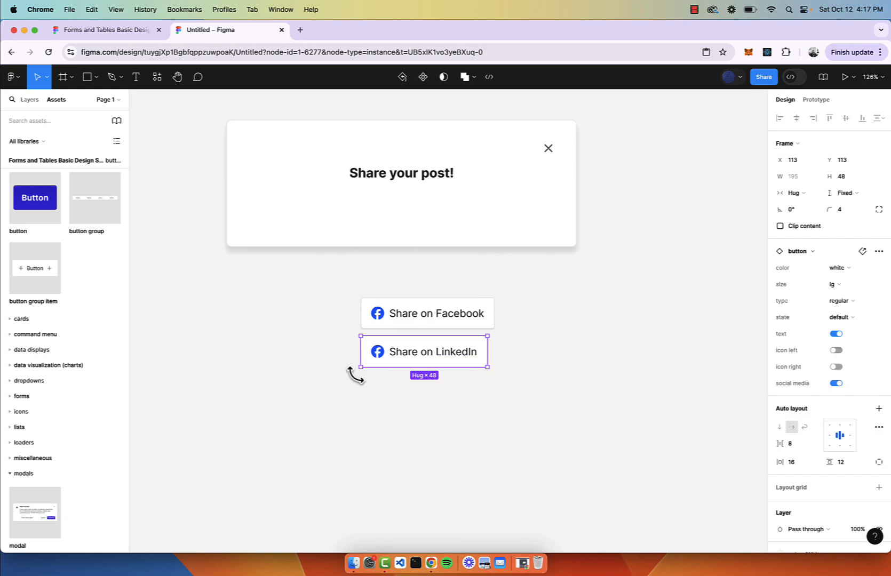
click(382, 354)
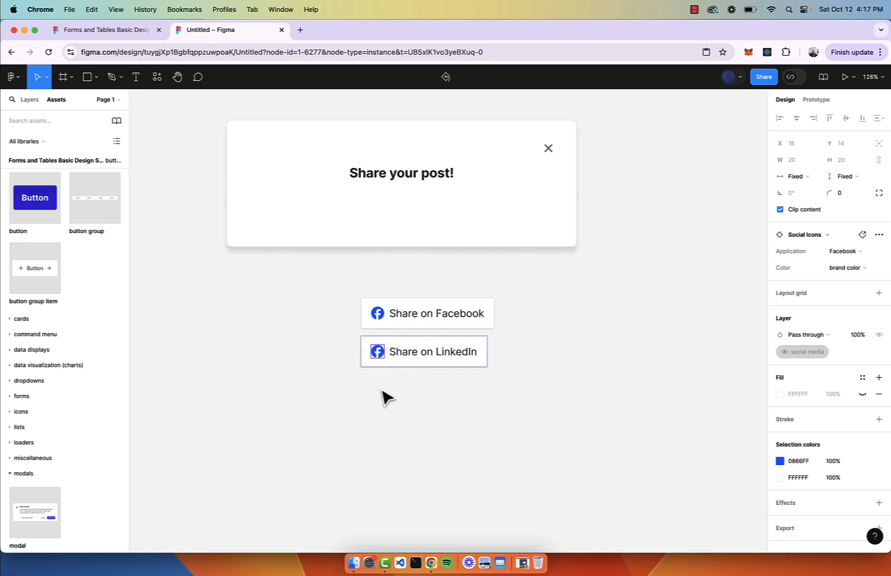
click(841, 253)
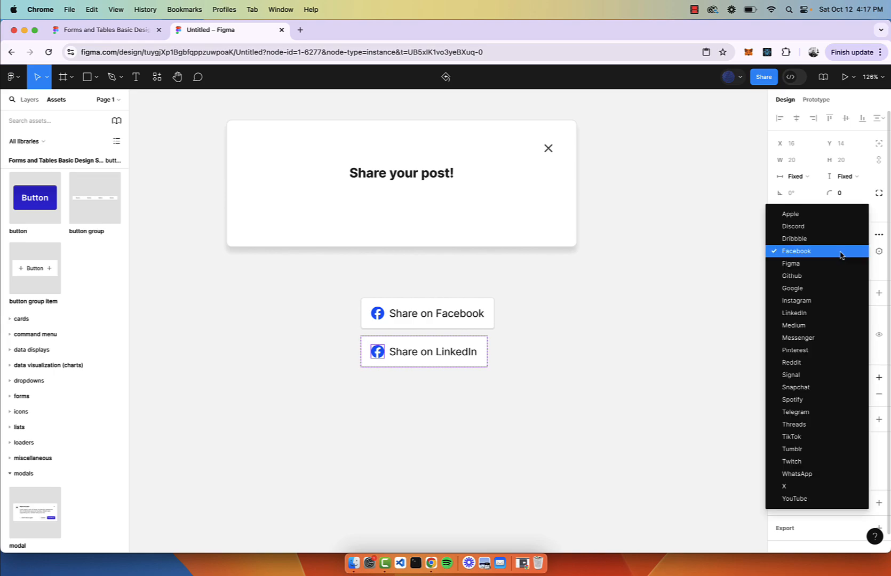
click(814, 312)
click(485, 435)
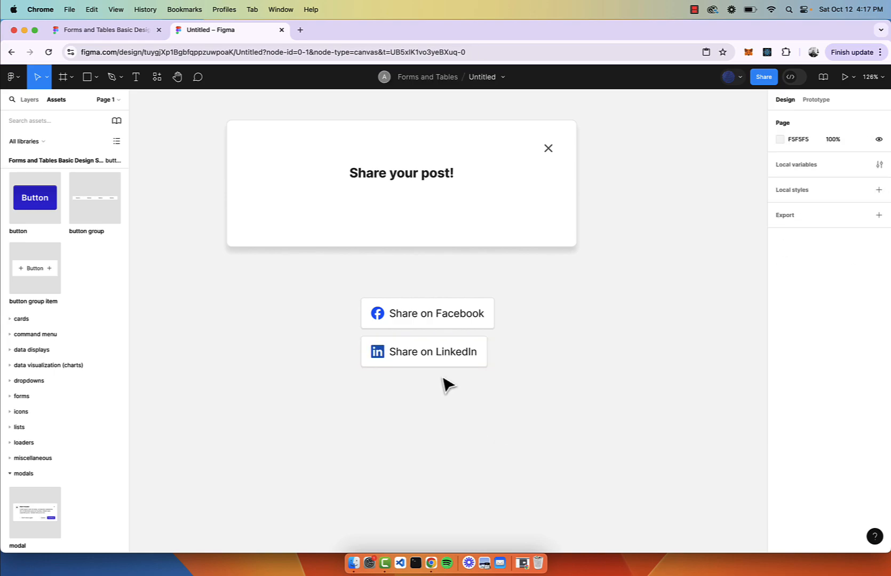
Step: Duplicate the LinkedIn button about 11 px below itself and change the copy's label to "Share on X"
click(450, 352)
alt+drag(451, 354, 453, 393)
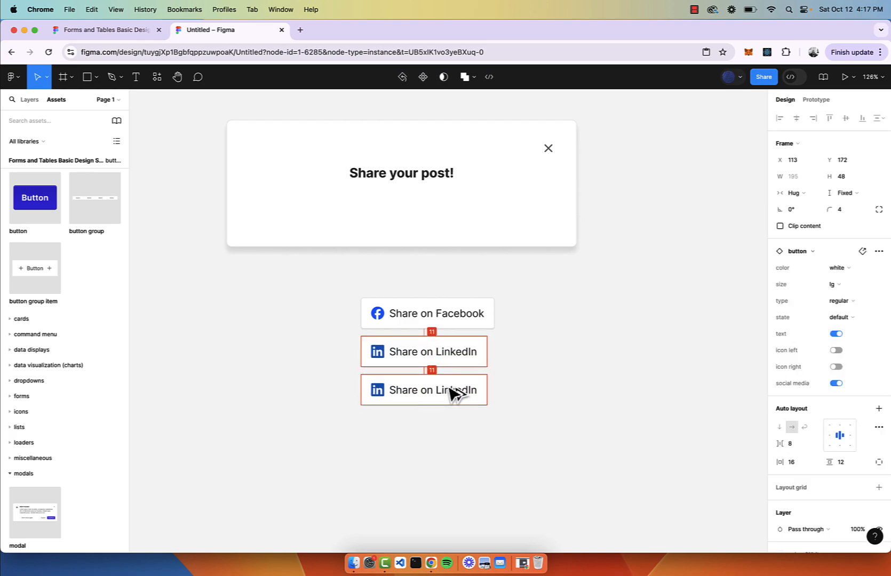
double_click(459, 391)
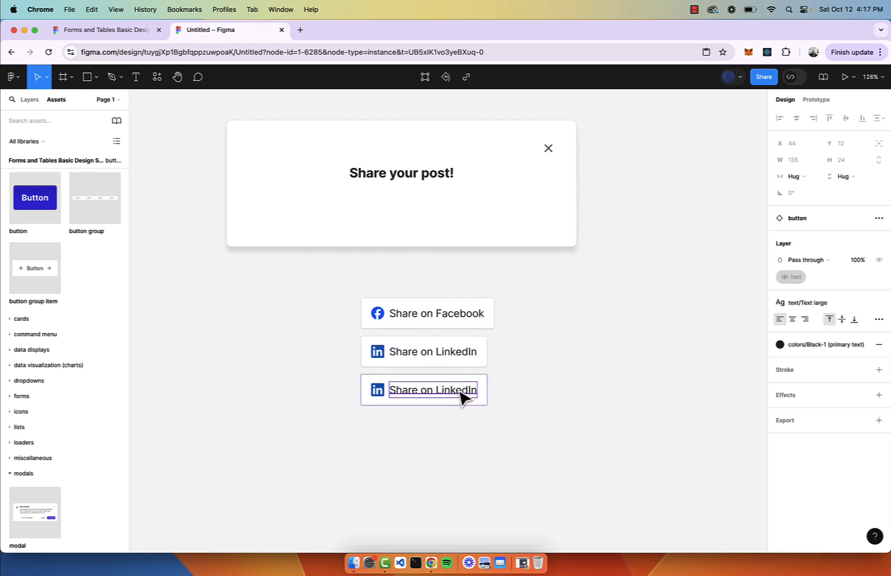
double_click(458, 391)
double_click(457, 390)
text(X)
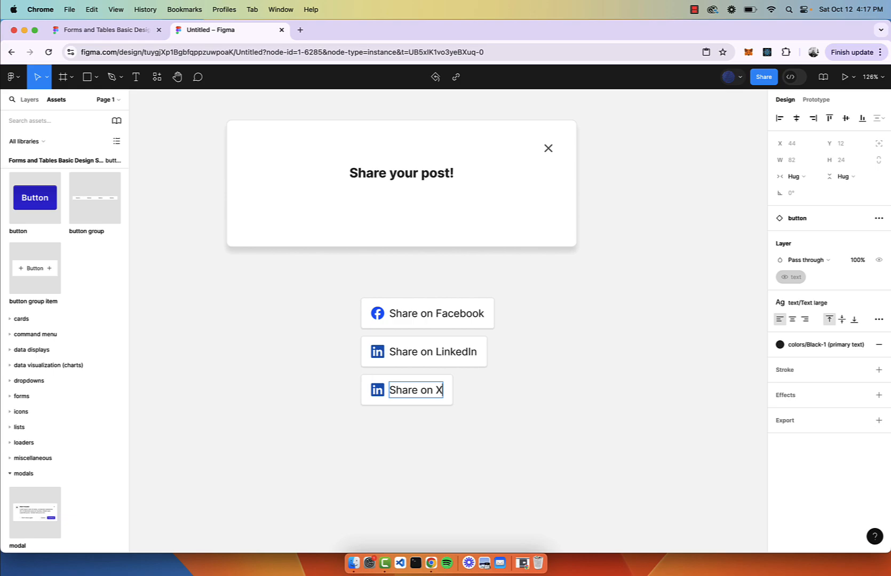
click(517, 403)
Step: Switch the social icon in the "Share on X" button to the X application
click(388, 401)
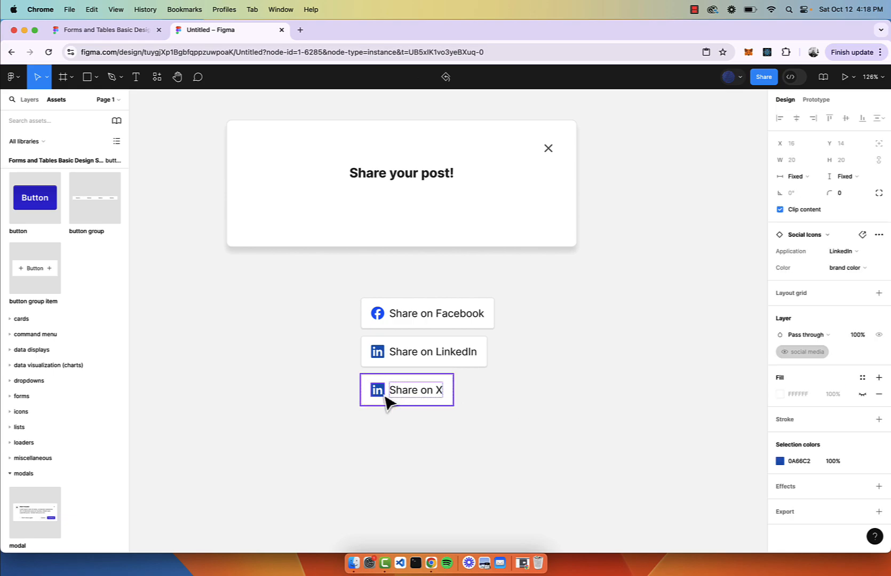
click(855, 256)
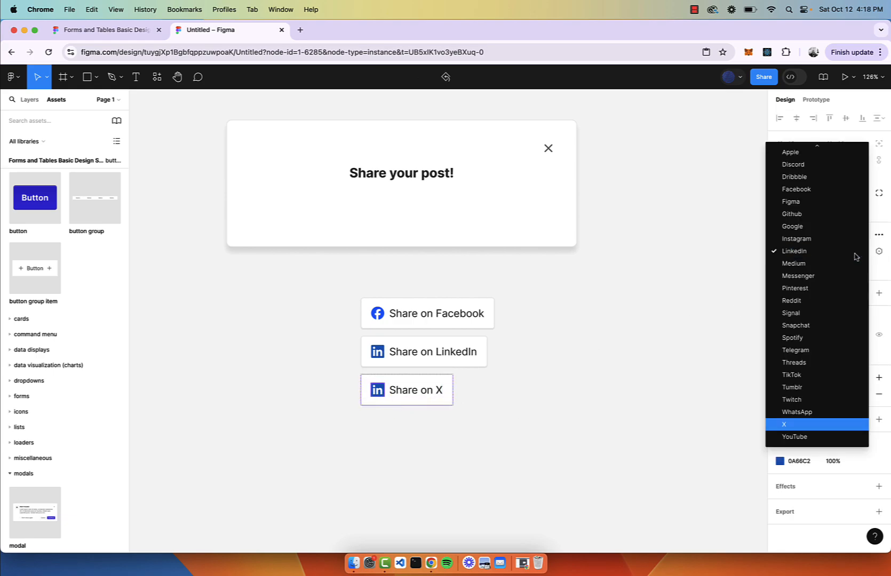
click(790, 425)
click(563, 444)
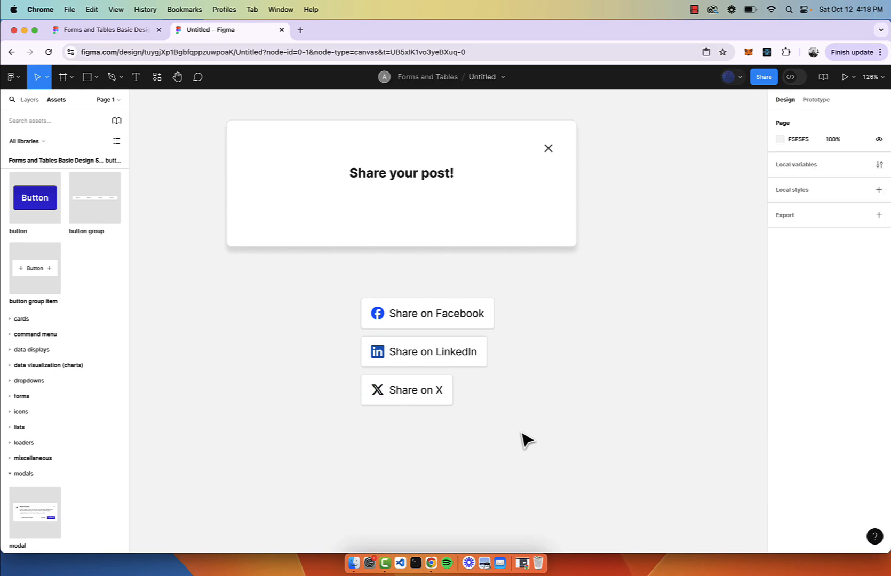
Step: Duplicate the X button just below itself, then turn off the copy's social media icon and turn on its left icon
scroll(561, 338, down, 3)
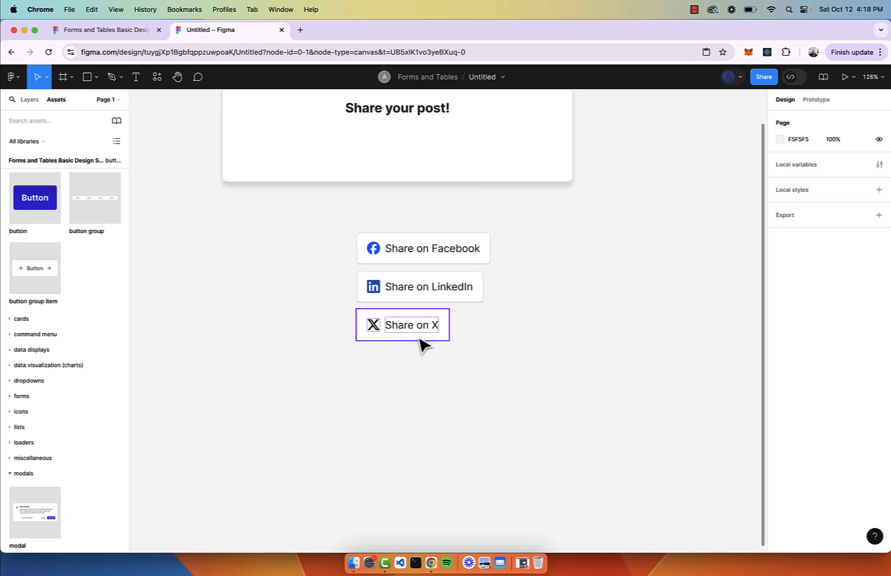
alt+drag(419, 338, 420, 379)
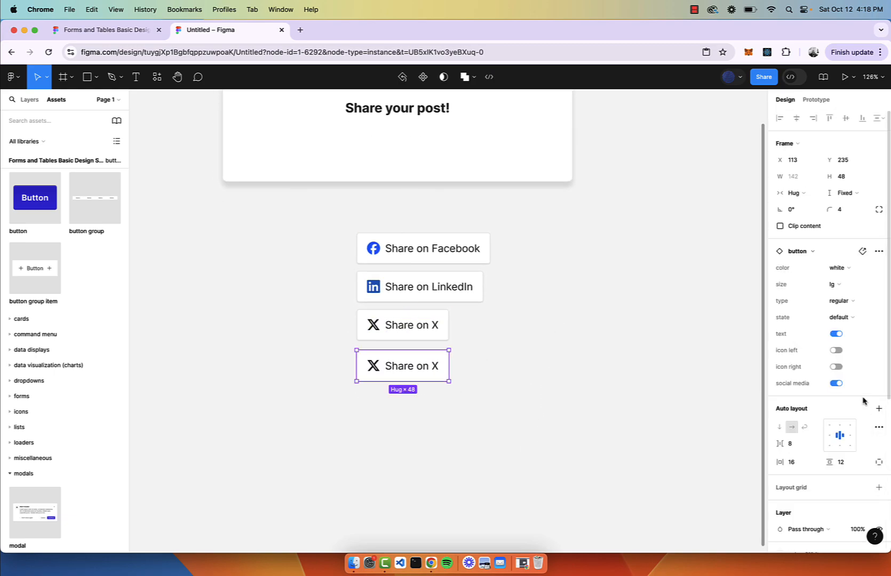
click(836, 384)
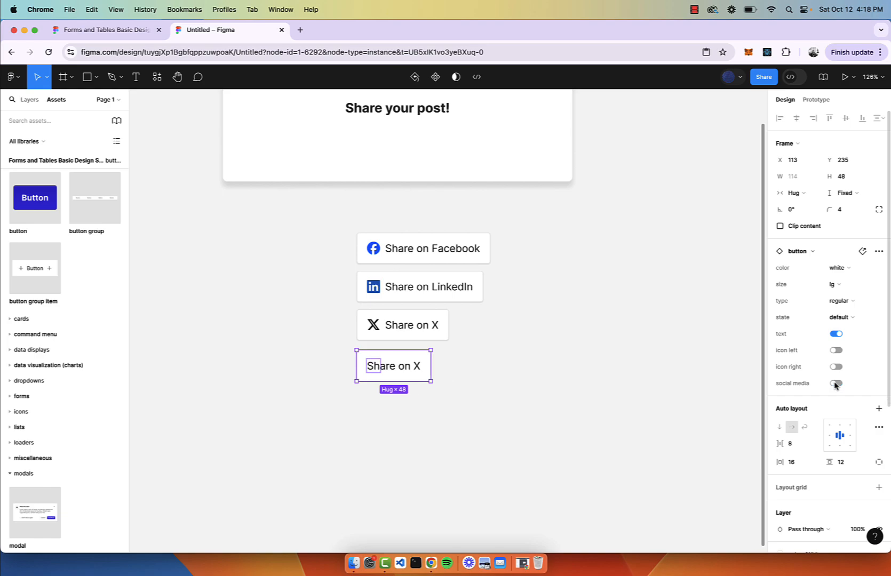
click(837, 351)
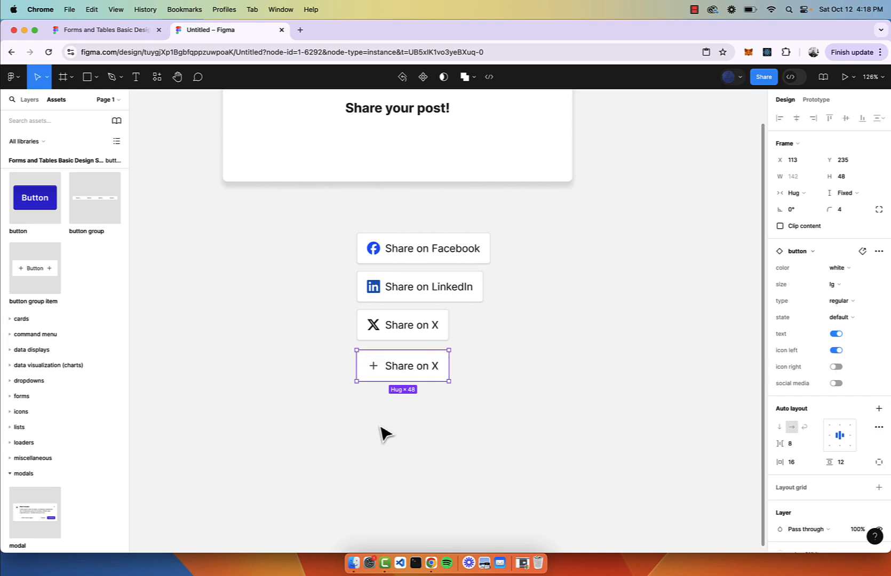
Step: Set the fourth button's left icon type to link
click(375, 371)
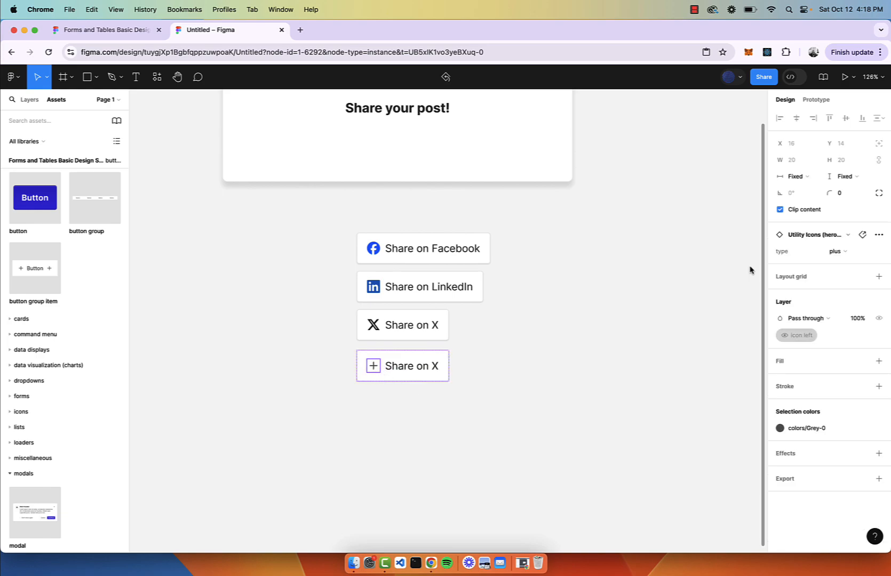
click(838, 252)
scroll(847, 255, up, 10)
scroll(847, 253, down, 2)
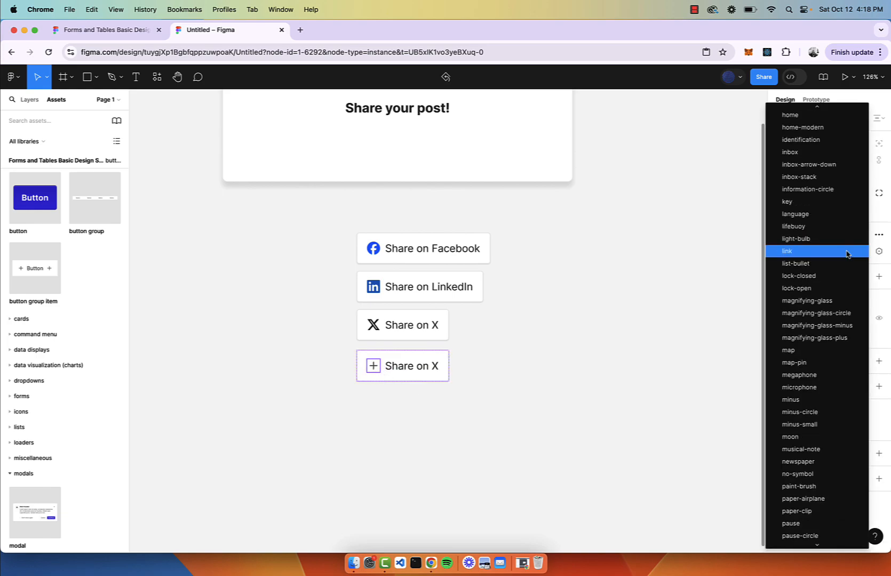
click(846, 252)
Step: Change the fourth button's label to "Copy link"
double_click(416, 365)
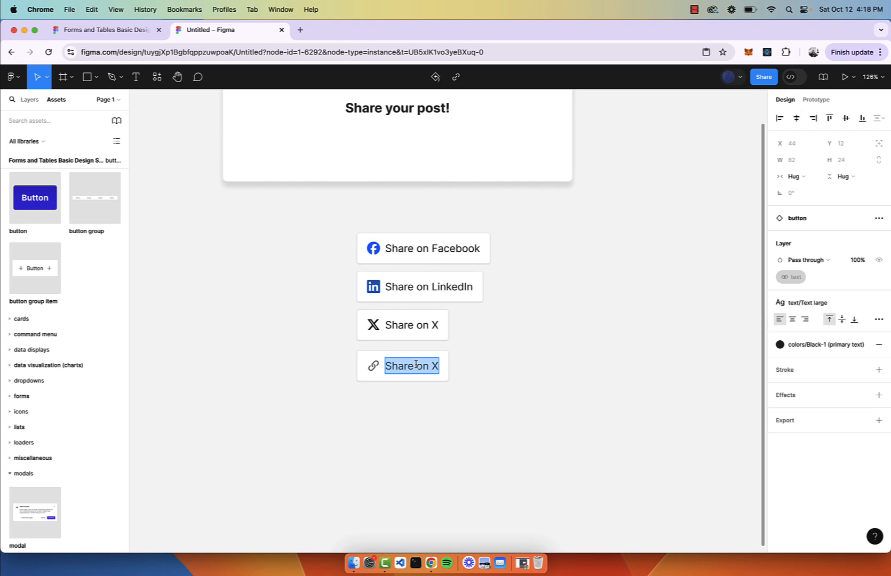
text(Copy)
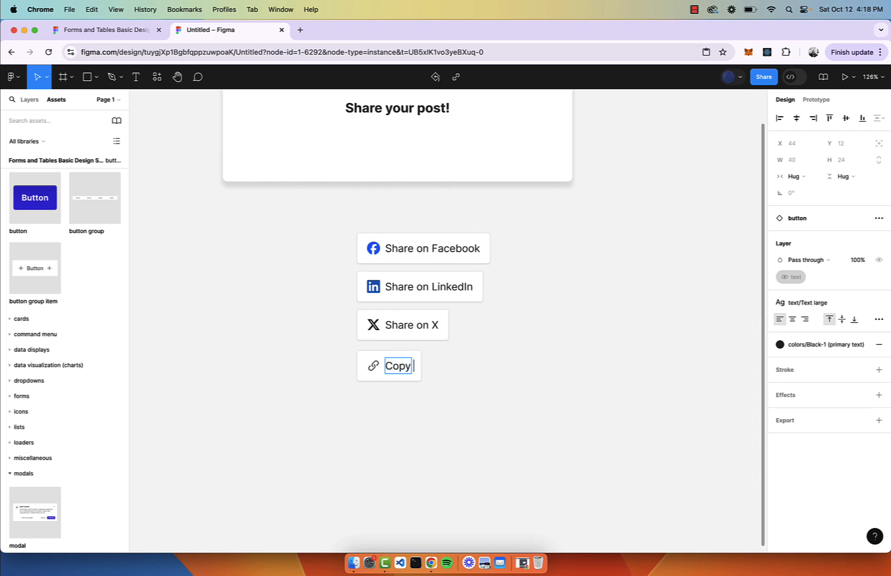
text( link)
click(501, 335)
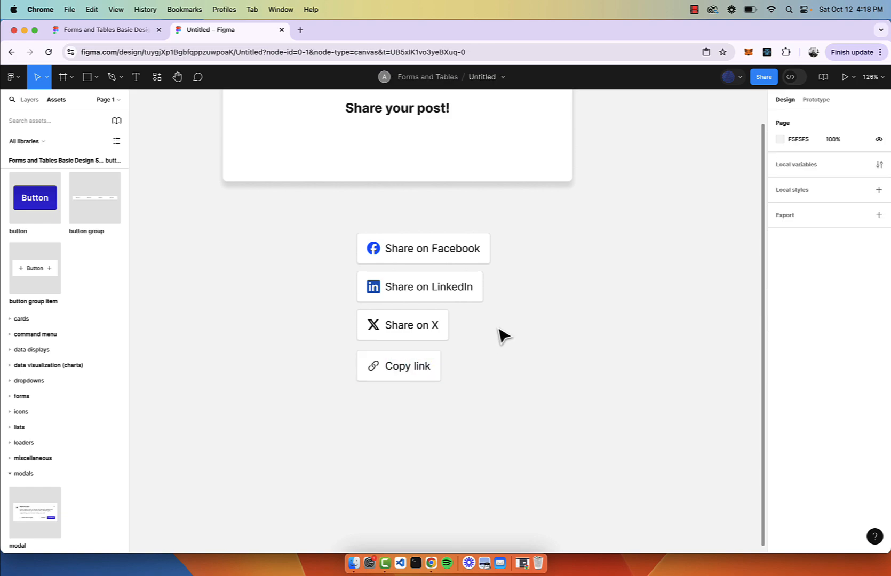
Step: Group all four share buttons into one vertical auto layout frame
scroll(499, 329, up, 2)
scroll(499, 328, down, 3)
scroll(499, 328, down, 1)
scroll(499, 328, up, 1)
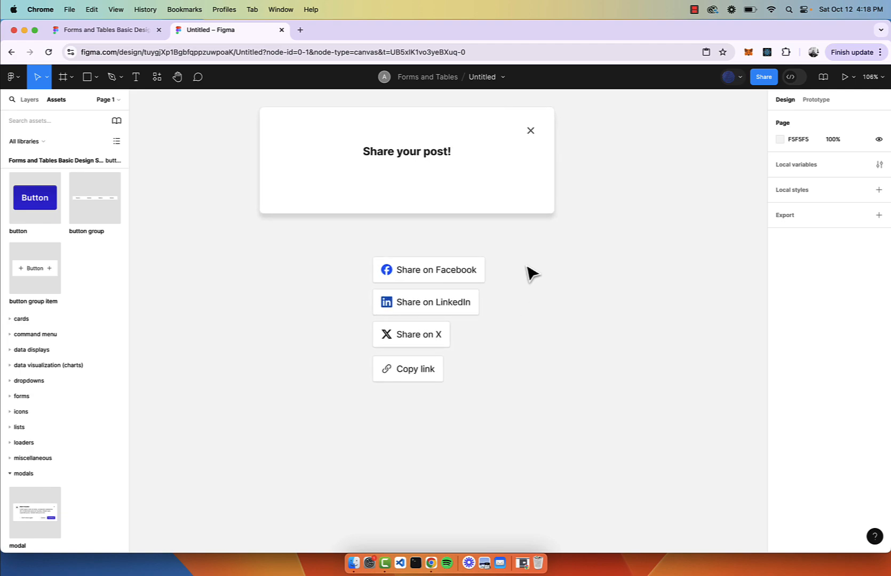
drag(531, 252, 260, 457)
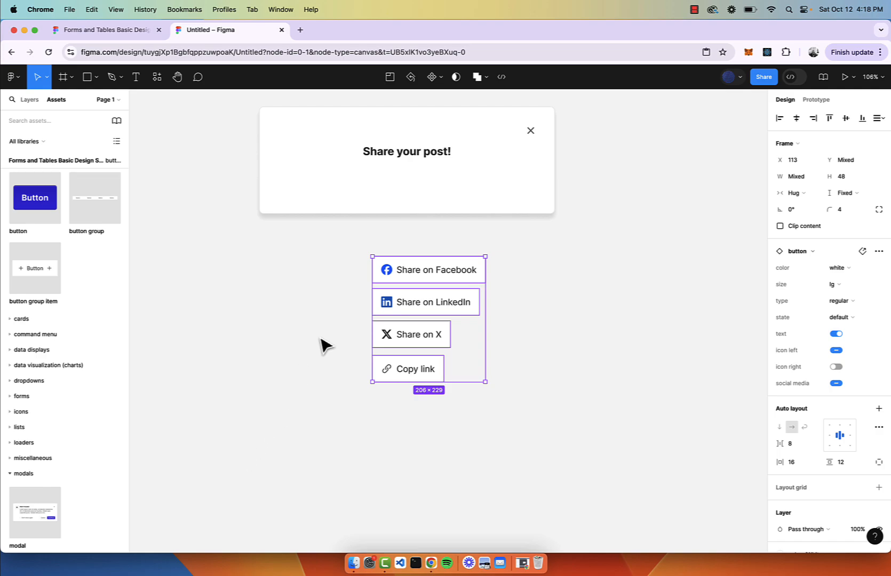
key(shift+a)
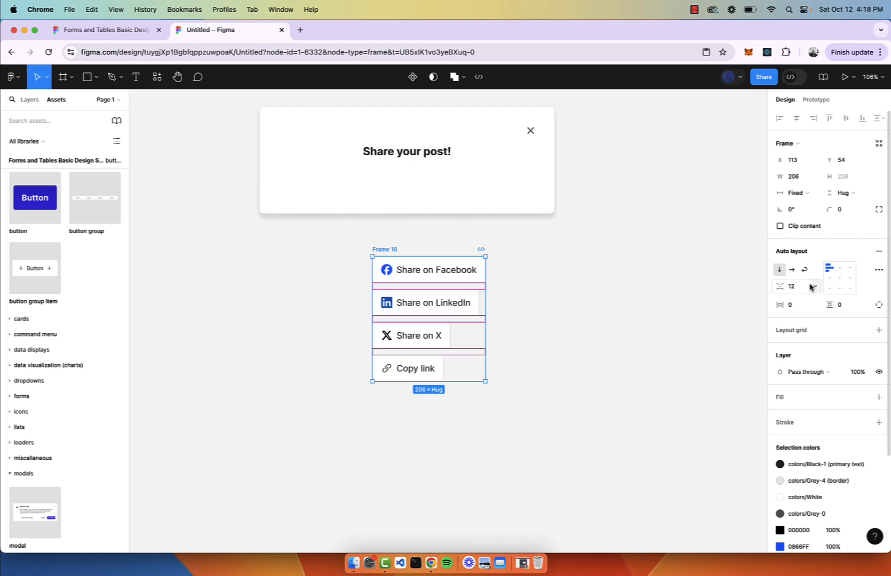
Step: Set the vertical gap between the buttons in the auto layout frame to 8
click(793, 285)
text(8)
key(Return)
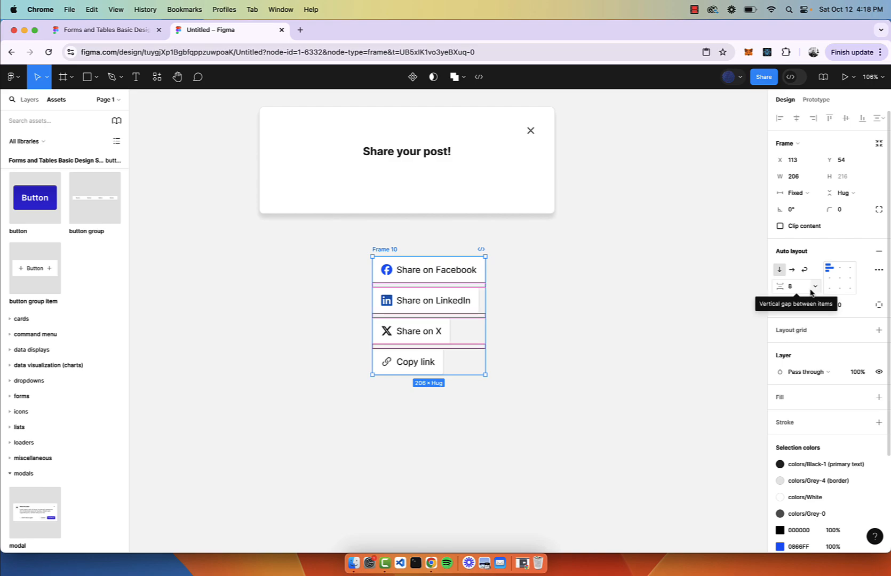
click(299, 345)
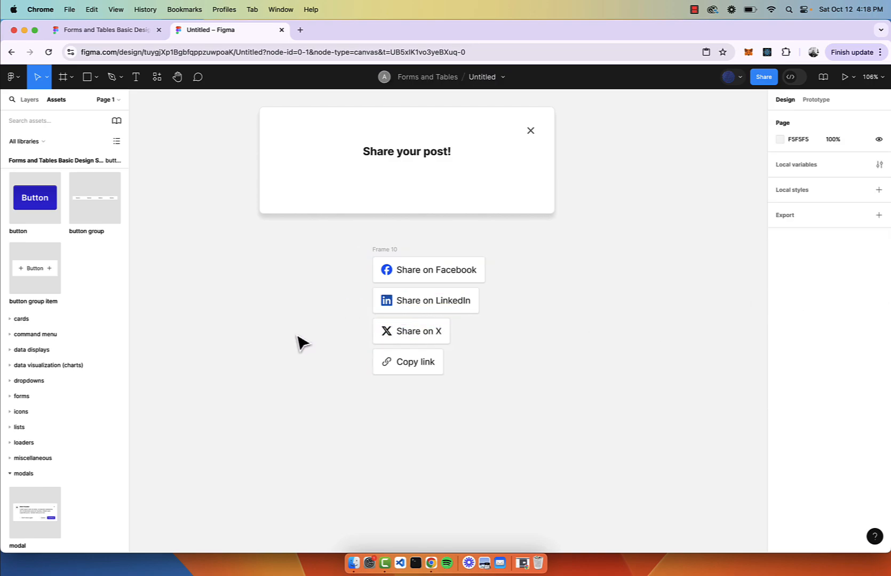
Step: Set the horizontal sizing of all four share buttons to Fill container
click(425, 282)
shift+click(433, 311)
shift+click(434, 338)
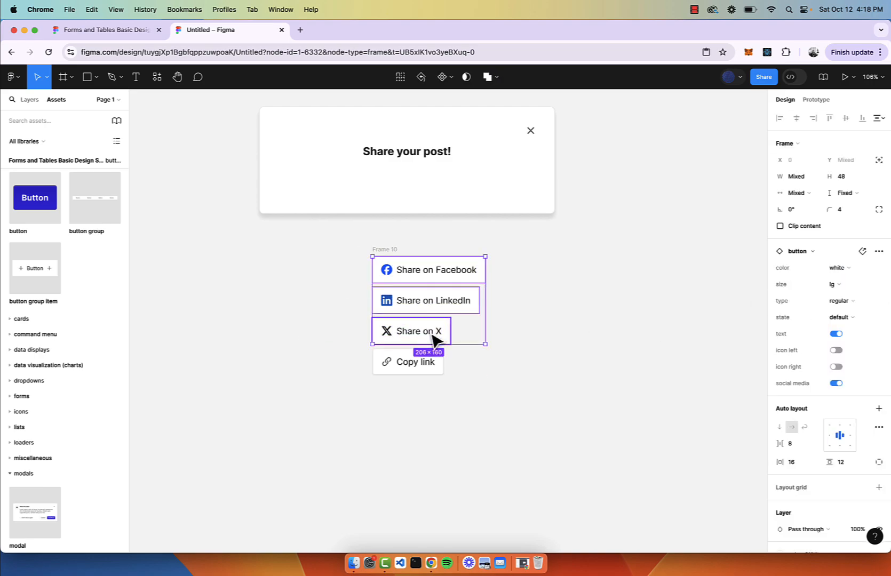
shift+click(424, 368)
click(299, 318)
click(382, 250)
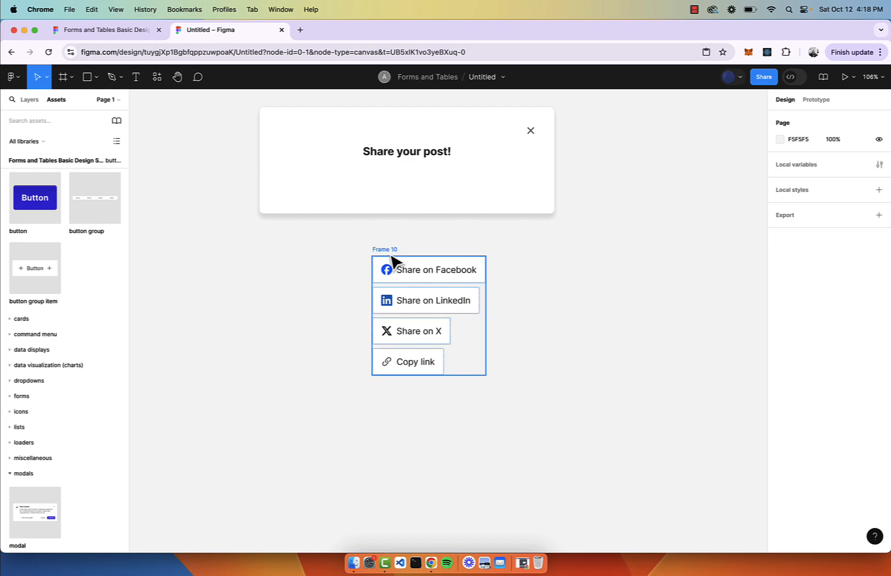
key(Return)
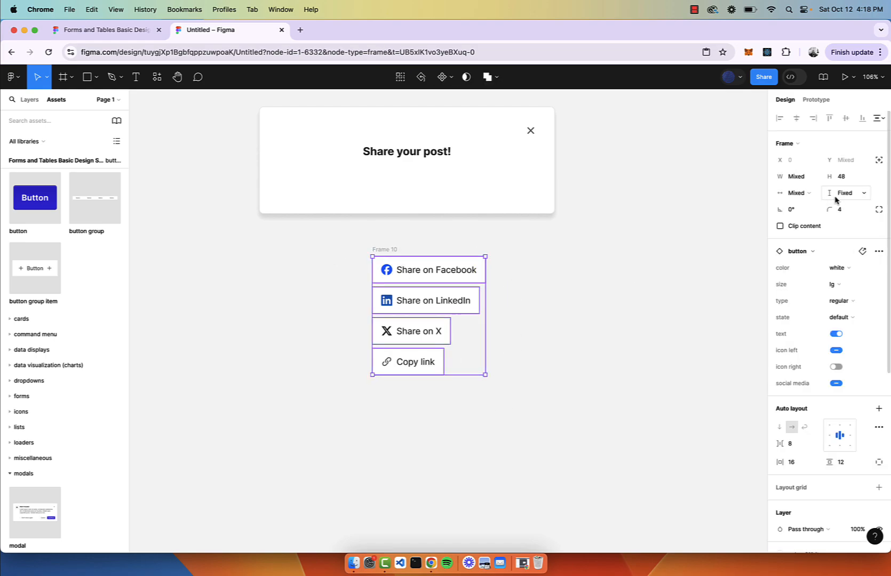
click(809, 193)
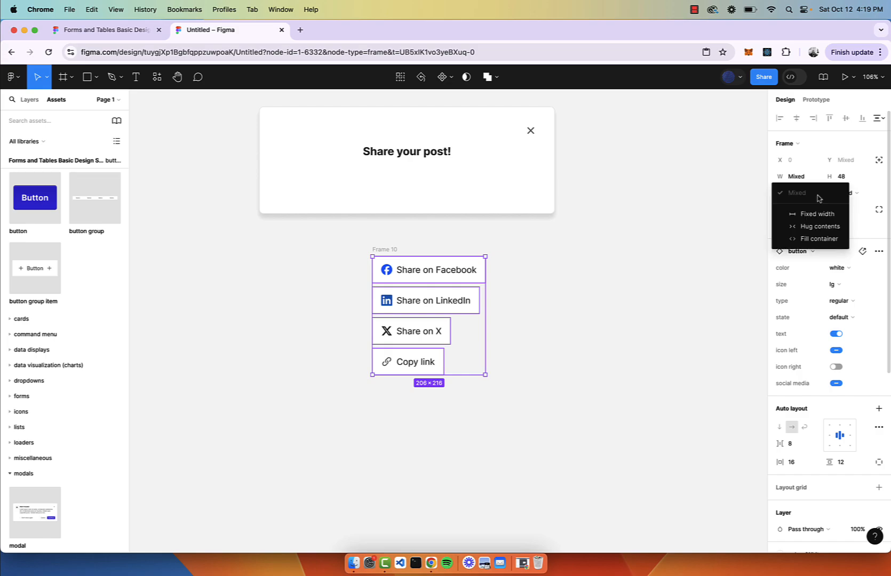
click(822, 239)
click(579, 350)
Step: Widen the auto layout frame holding the share buttons to about 463
click(384, 251)
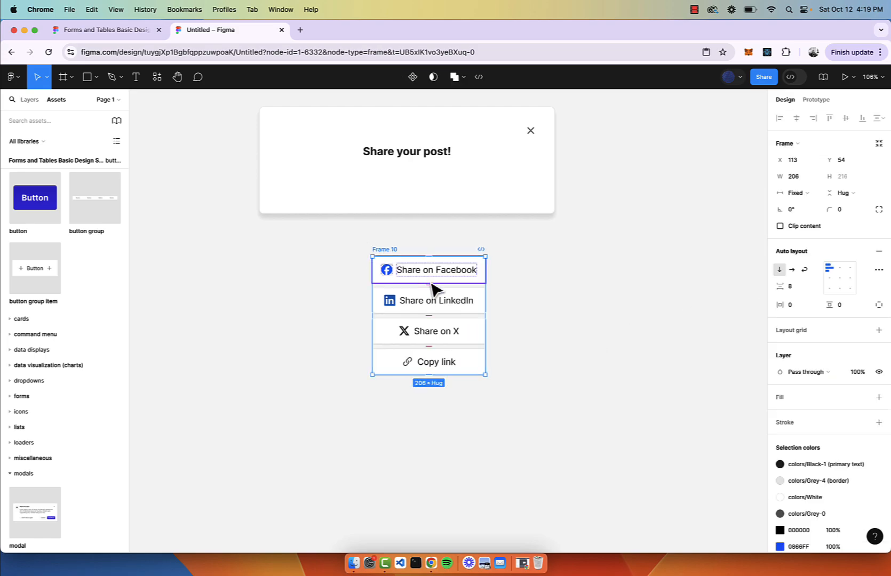
drag(489, 315, 627, 333)
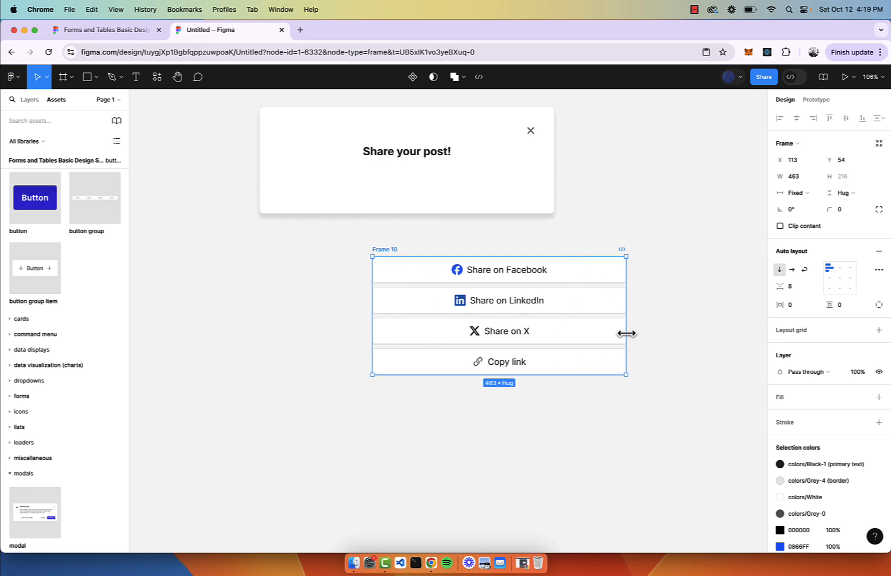
click(463, 276)
click(459, 272)
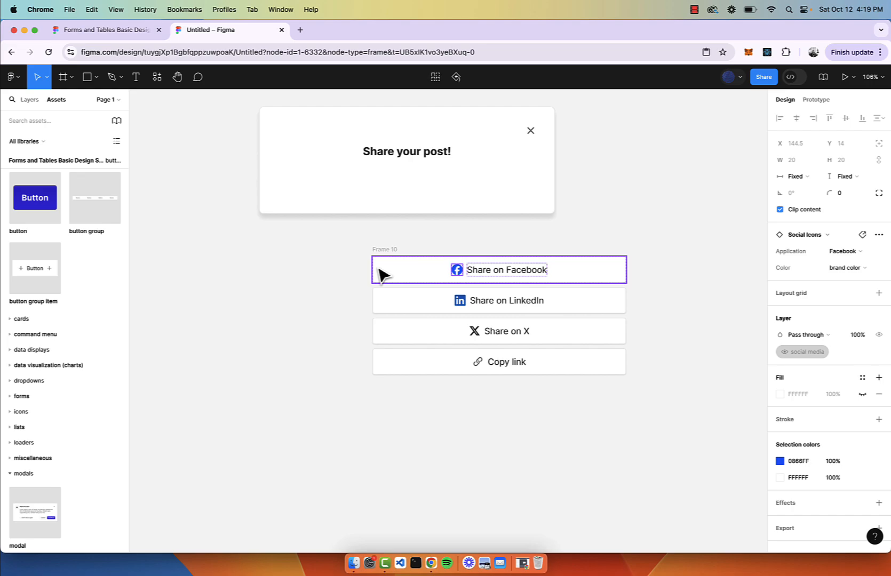
click(561, 252)
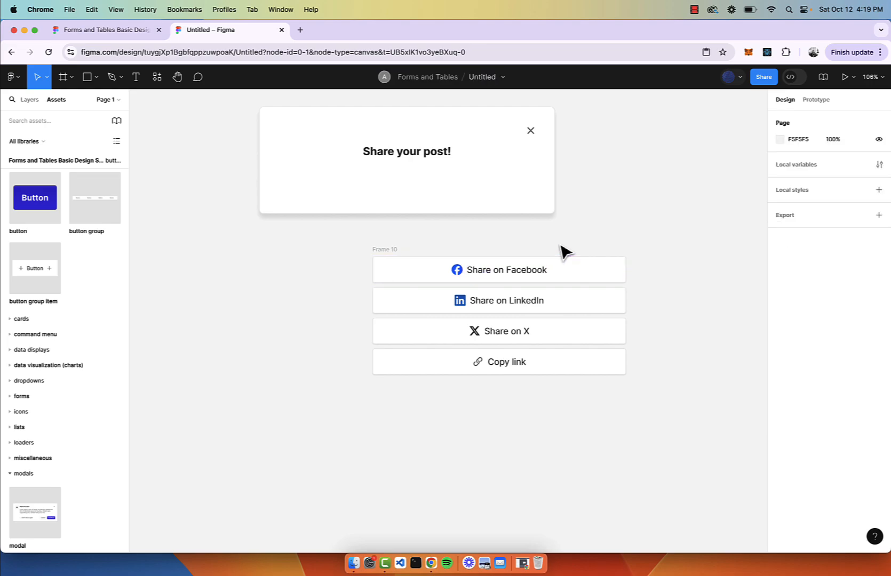
Step: Center-align the text labels inside all four share buttons and set their width to Fill container
super+click(534, 277)
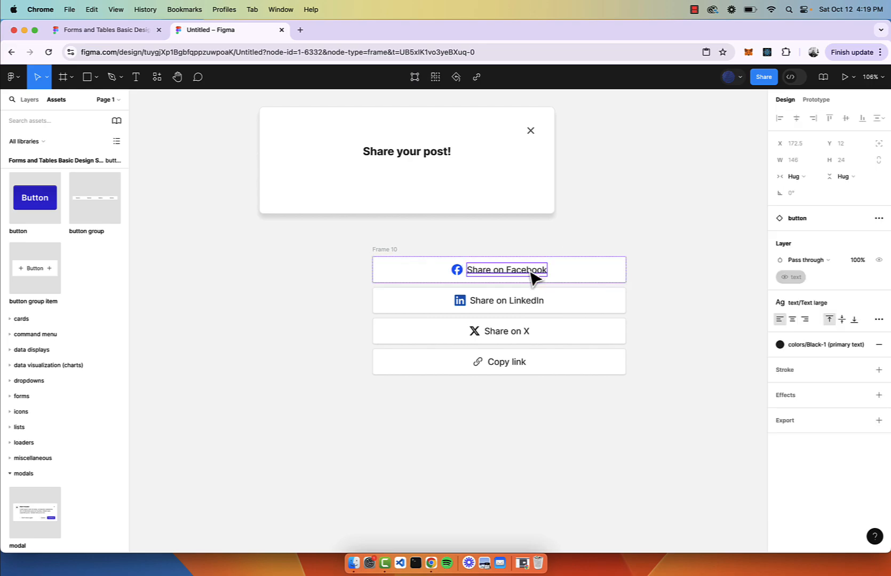
shift+super+click(533, 304)
shift+super+click(529, 333)
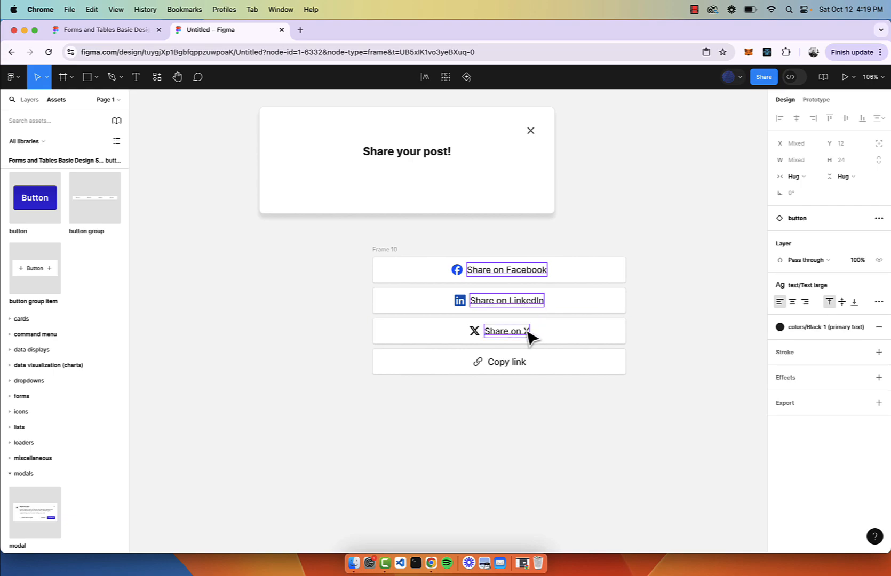
shift+super+click(519, 365)
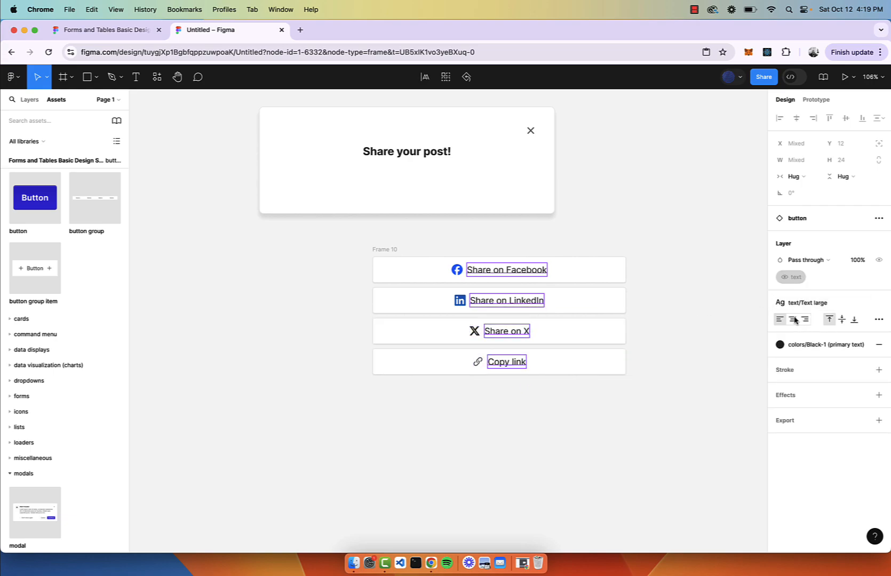
click(795, 320)
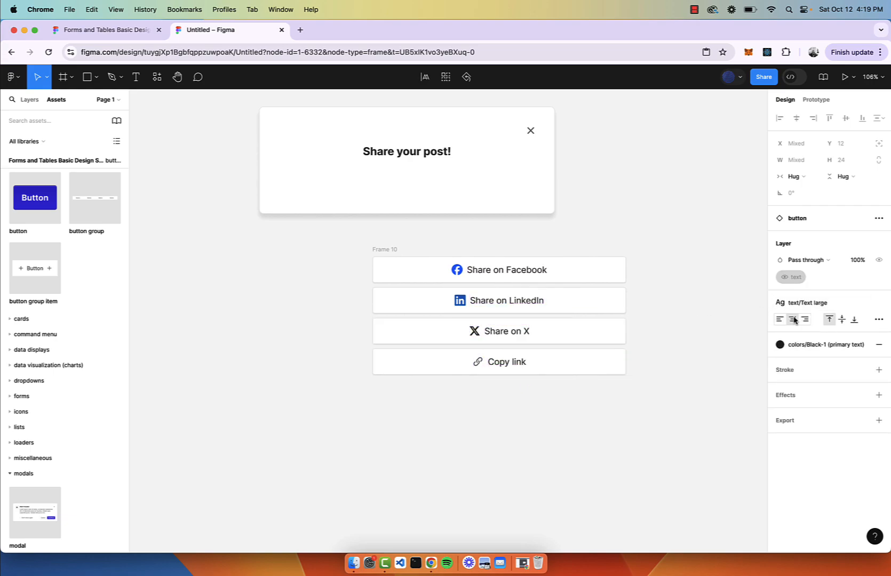
click(811, 173)
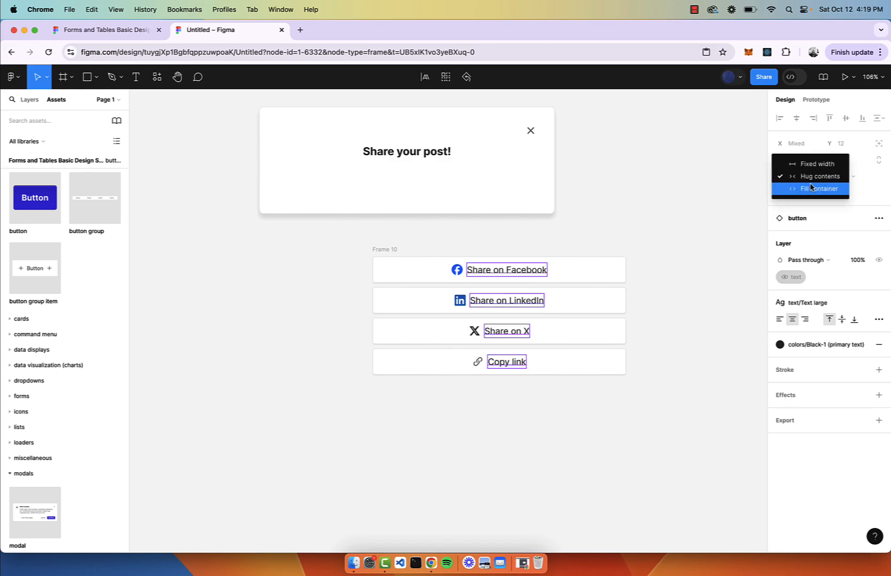
click(810, 188)
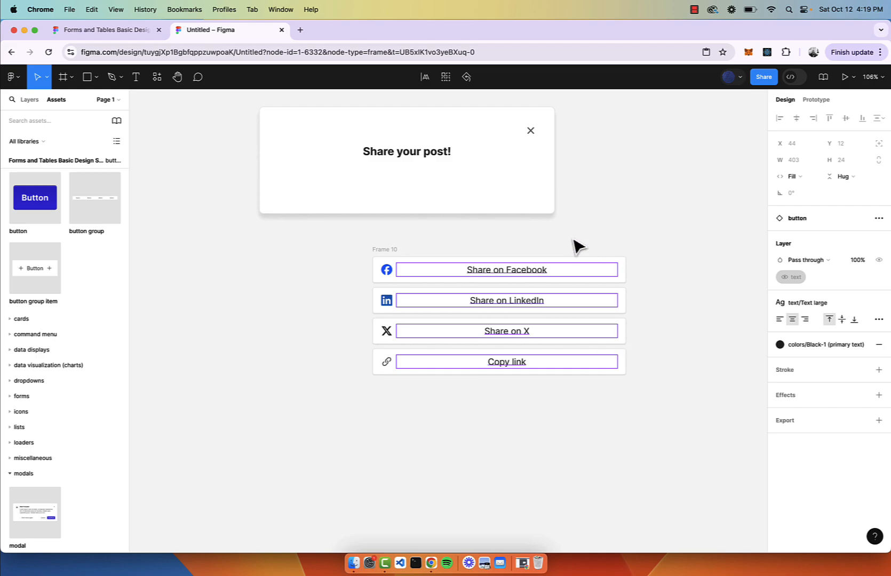
Step: Set the auto layout spacing inside all four share buttons to Auto
click(404, 254)
click(384, 250)
key(Return)
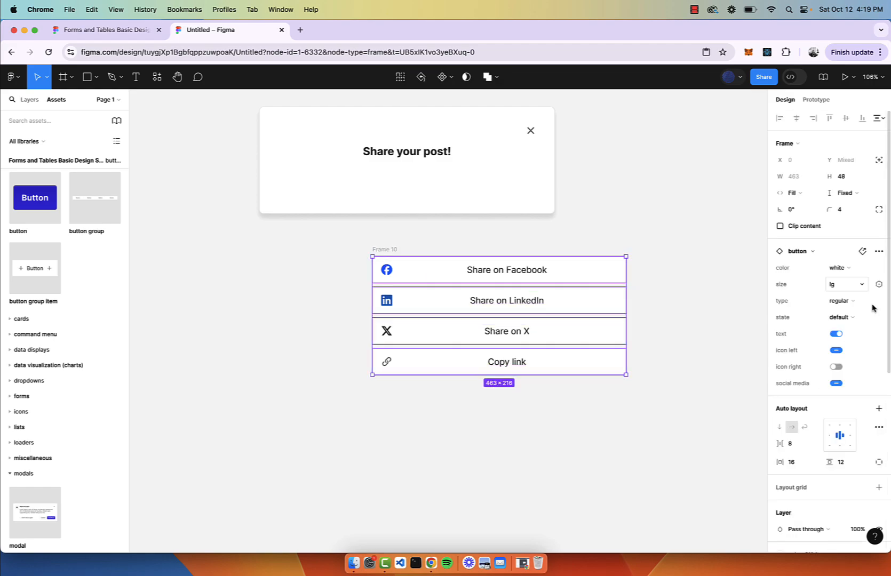
click(840, 438)
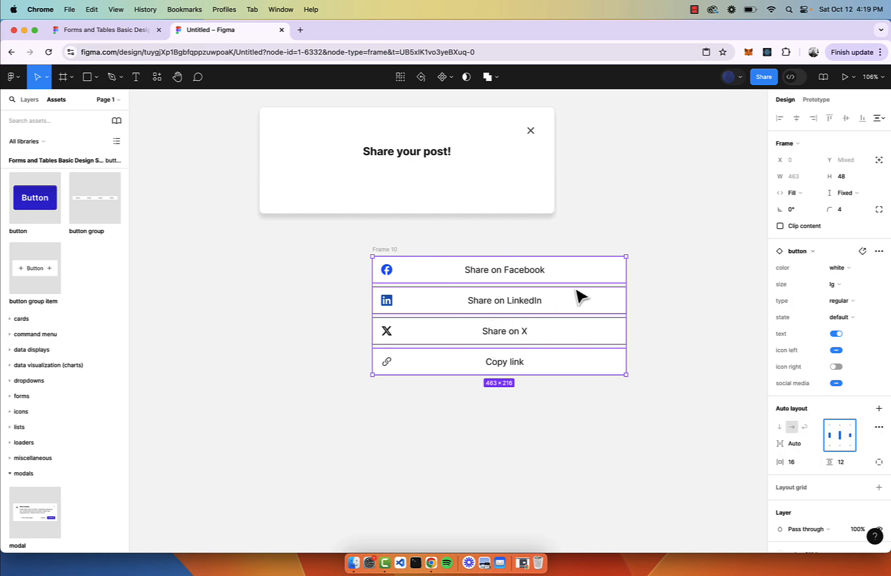
click(439, 237)
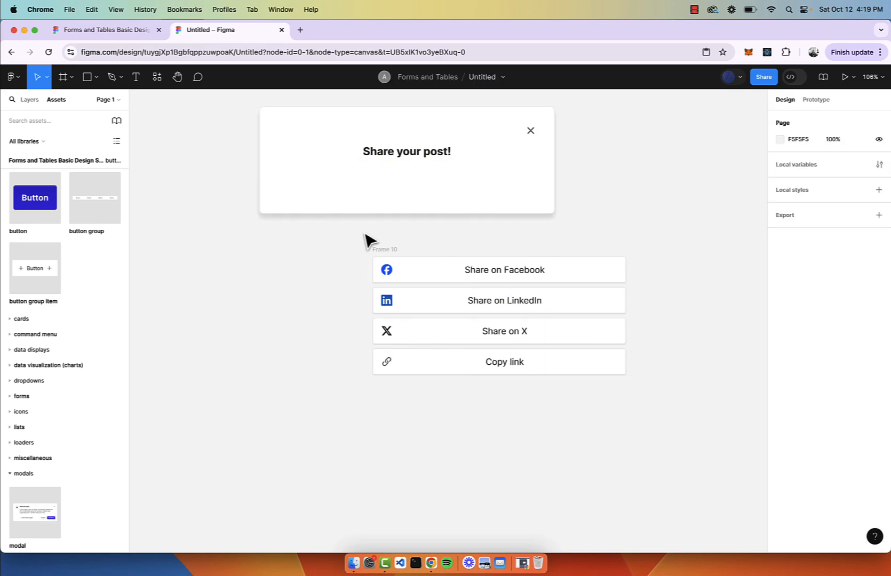
Step: Move the button frame beneath the modal and rename it "share buttons"
drag(383, 261, 295, 253)
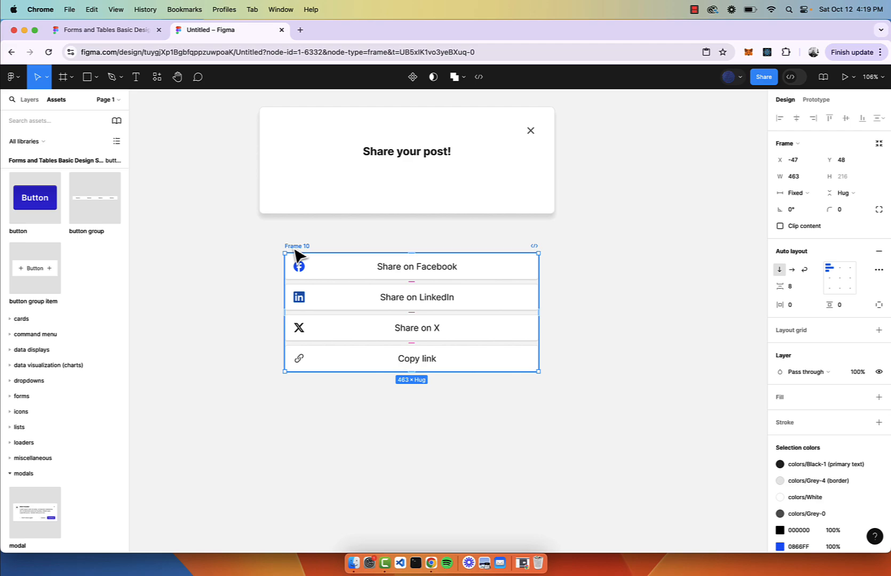
double_click(292, 246)
text(share buttons)
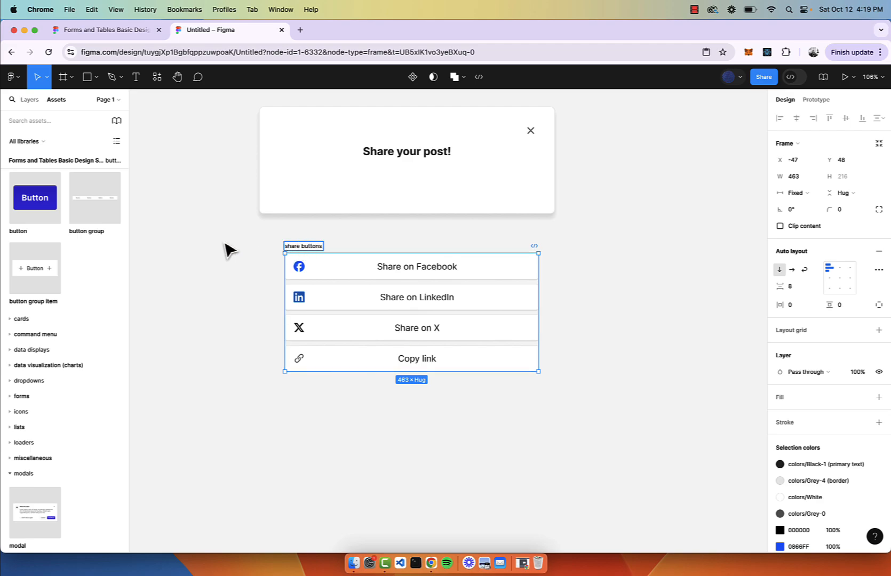
click(227, 249)
click(288, 247)
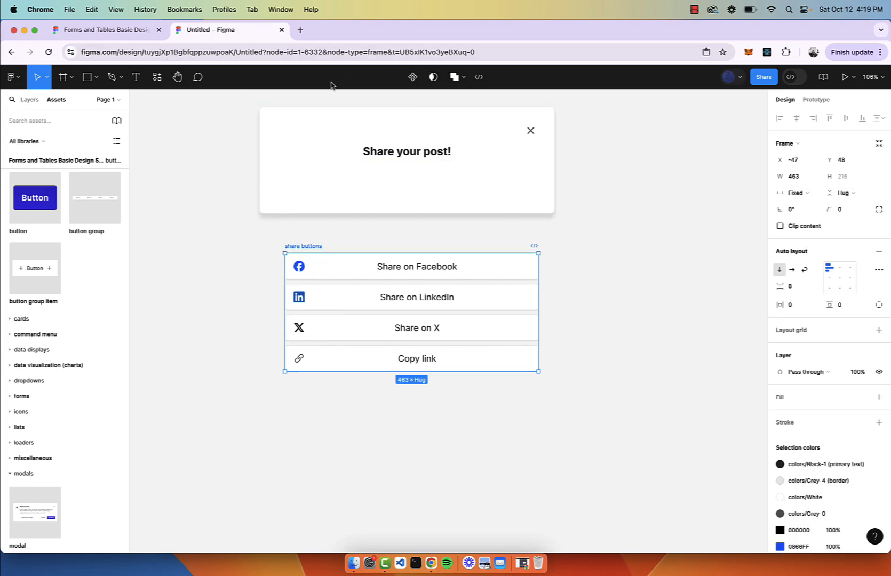
Step: Turn the "share buttons" frame into a component
click(123, 29)
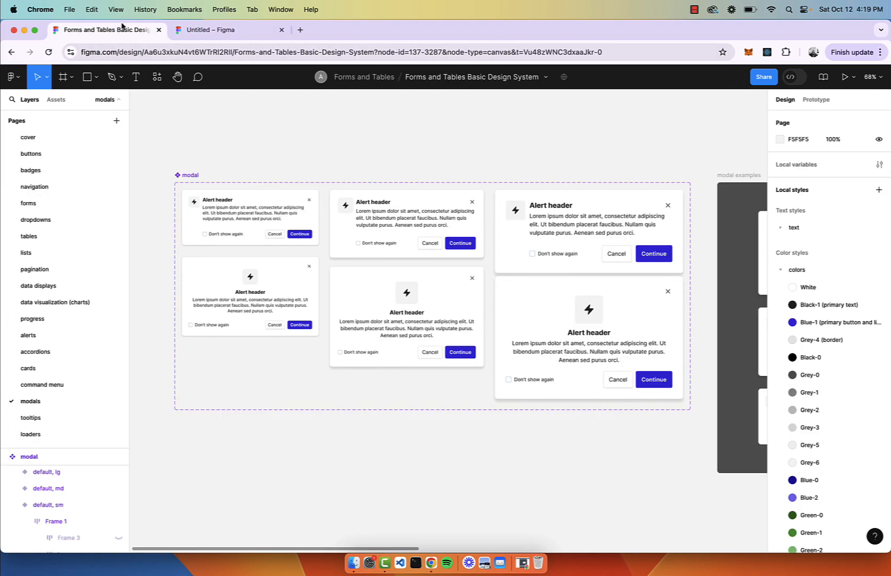
click(216, 35)
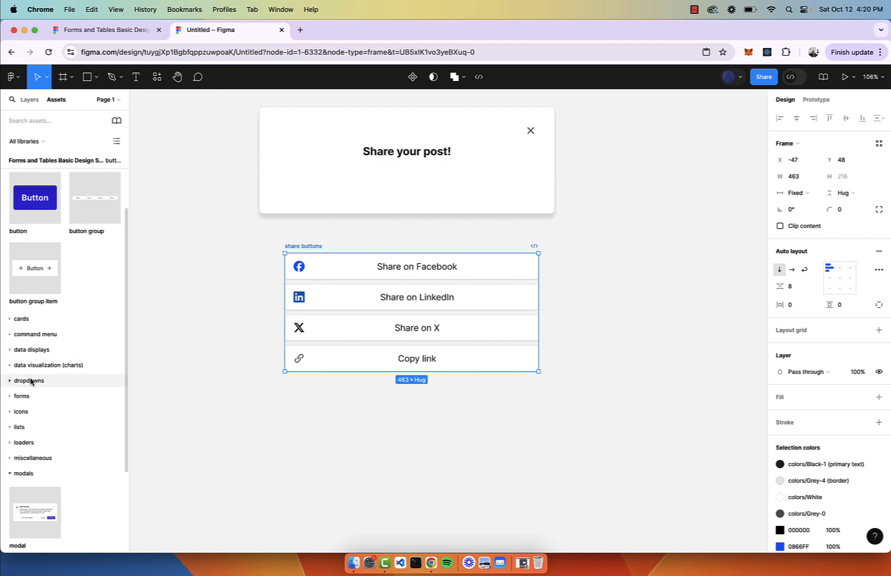
click(413, 79)
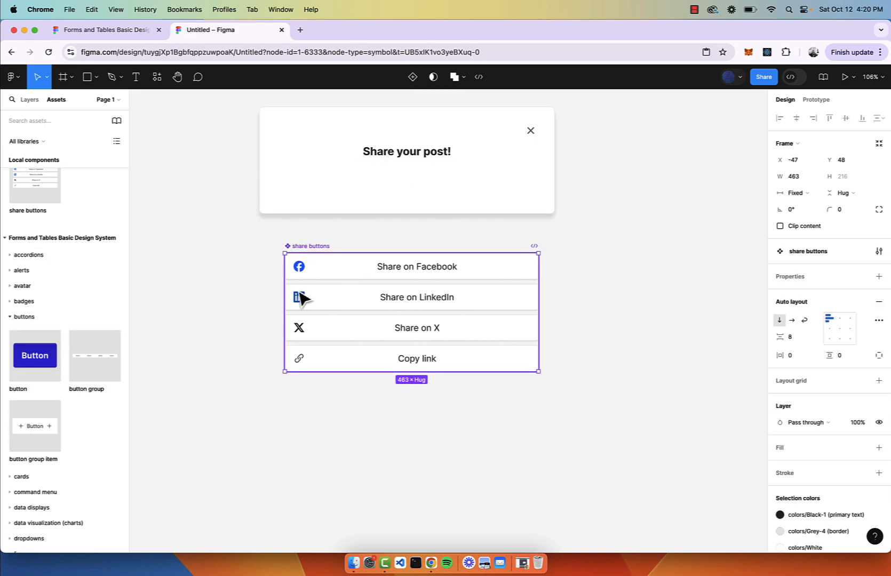
Step: Move the share buttons component down to leave more space beneath the modal
drag(314, 246, 316, 255)
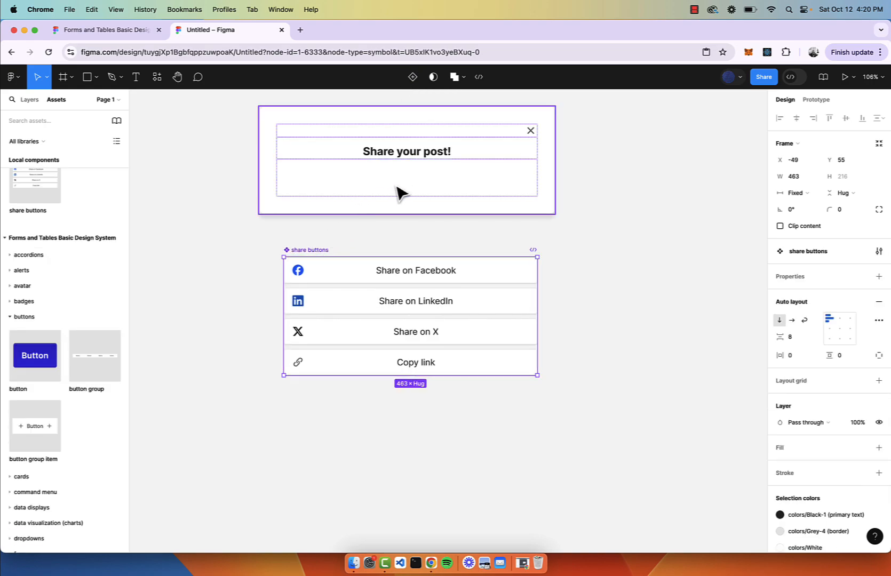
scroll(400, 193, down, 3)
click(463, 227)
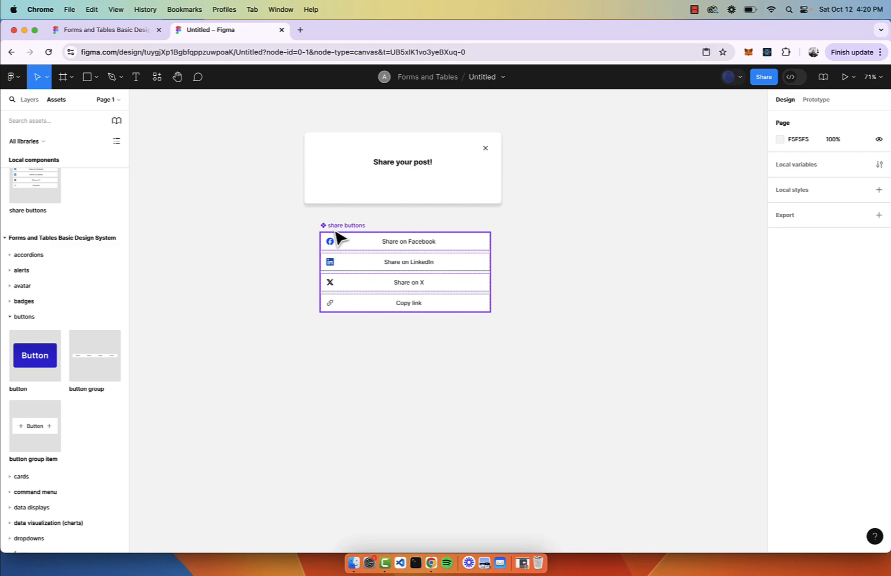
drag(337, 238, 347, 260)
click(378, 223)
Step: Paste an instance of the share buttons component and move the main component aside to the right of it
click(359, 268)
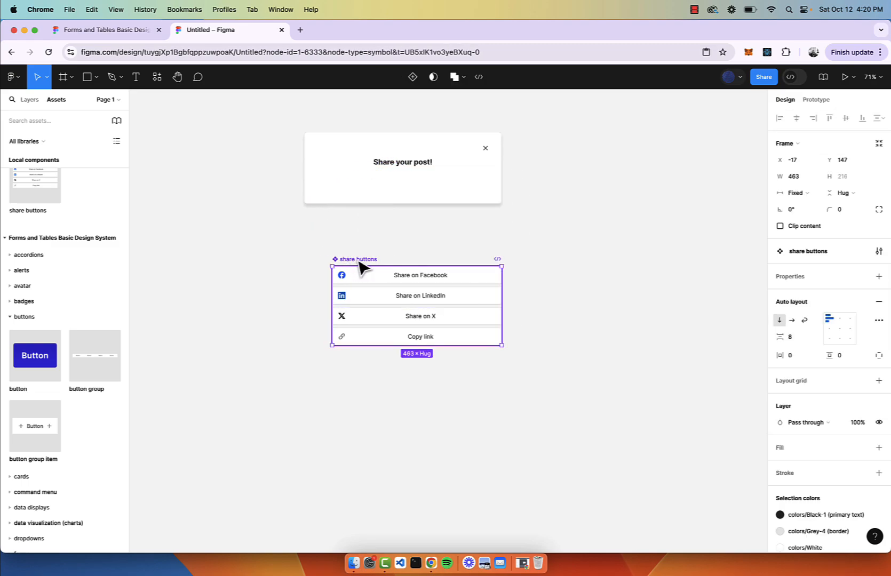
key(super+c)
click(401, 196)
key(super+v)
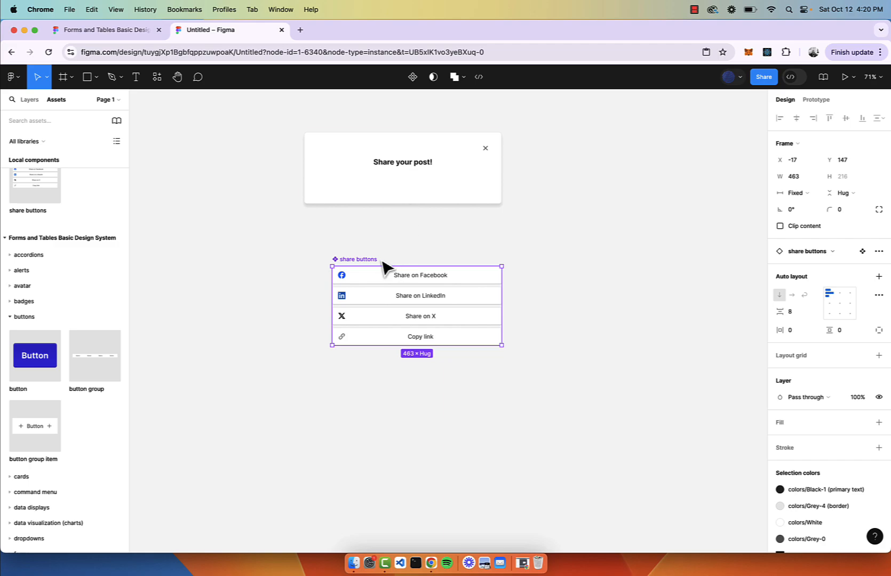
drag(384, 267, 595, 288)
Step: Replace the pasted share buttons instance with a new one duplicated from the main component and placed beneath the modal
click(453, 282)
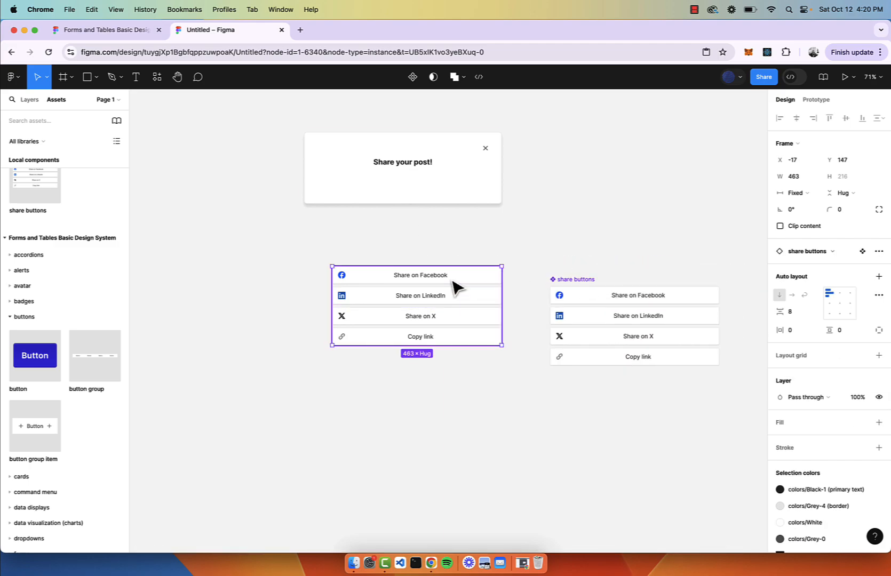
key(Delete)
click(596, 288)
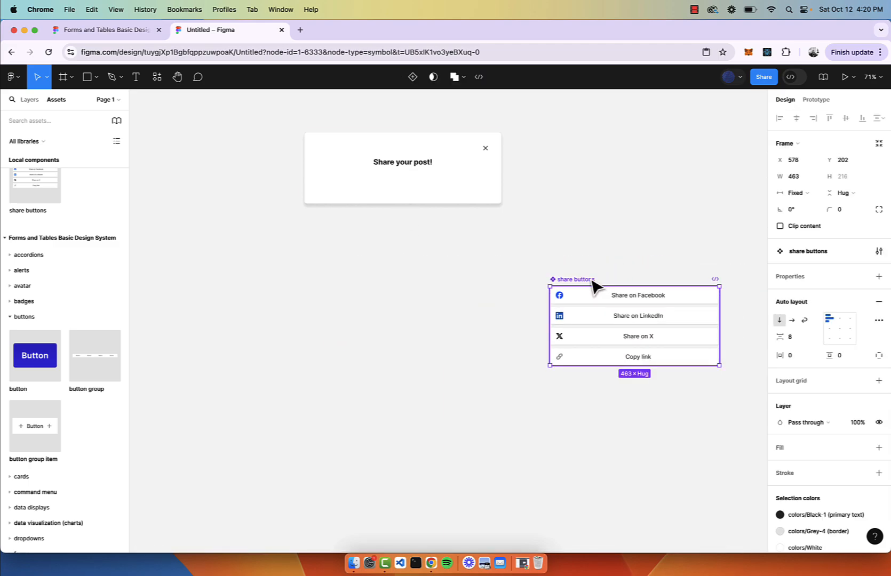
drag(597, 288, 341, 246)
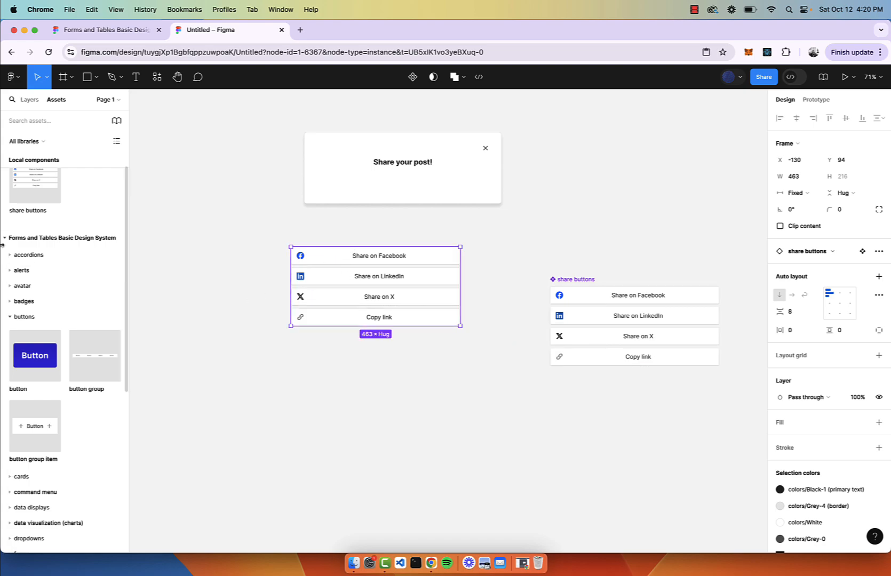
Step: Insert and delete an extra share buttons instance from the local components, and reposition the remaining instance beneath the modal
drag(31, 208, 215, 254)
key(Delete)
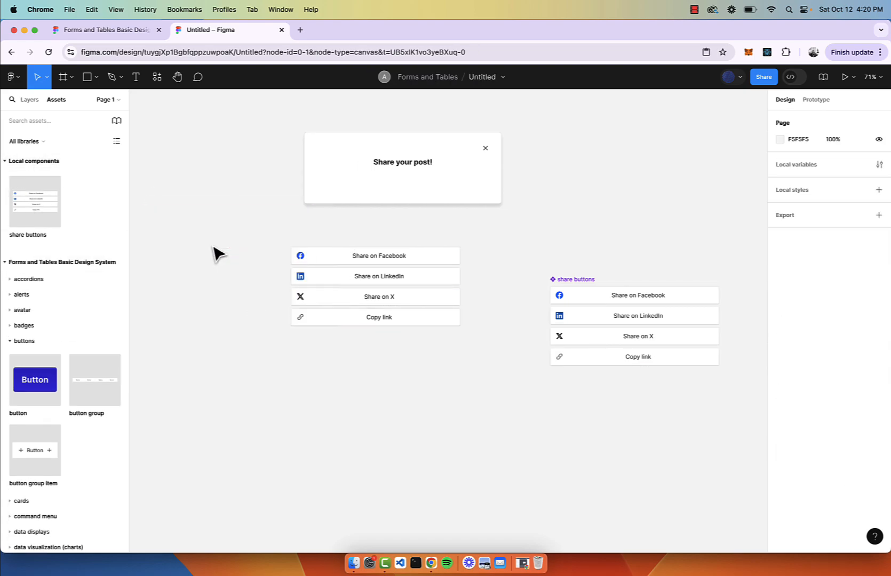
drag(381, 275, 363, 280)
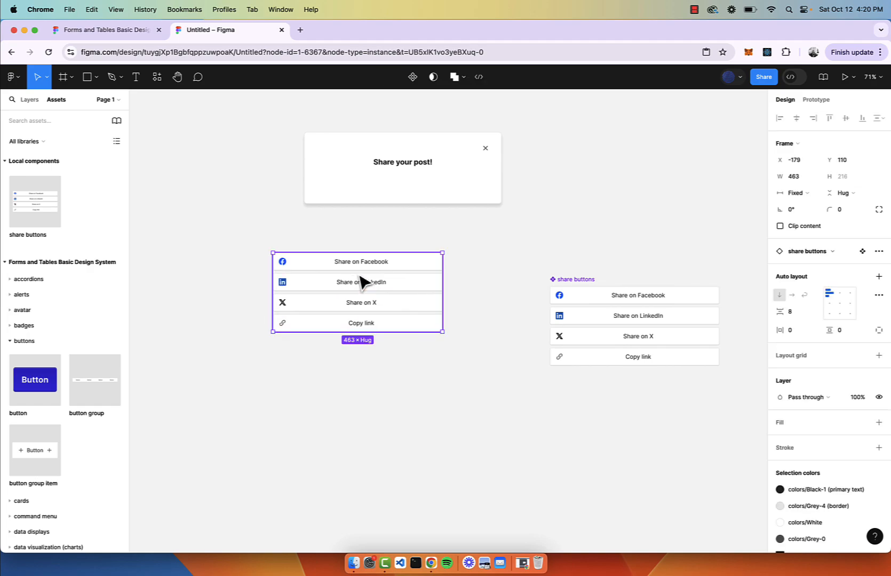
Step: Select the "Share your post!" modal and turn on its replace component property
click(425, 157)
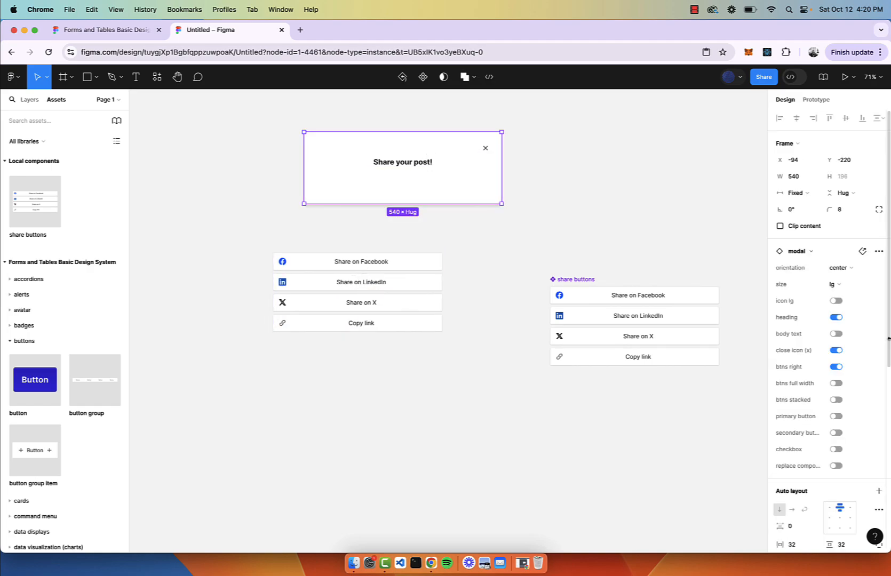
scroll(470, 223, up, 3)
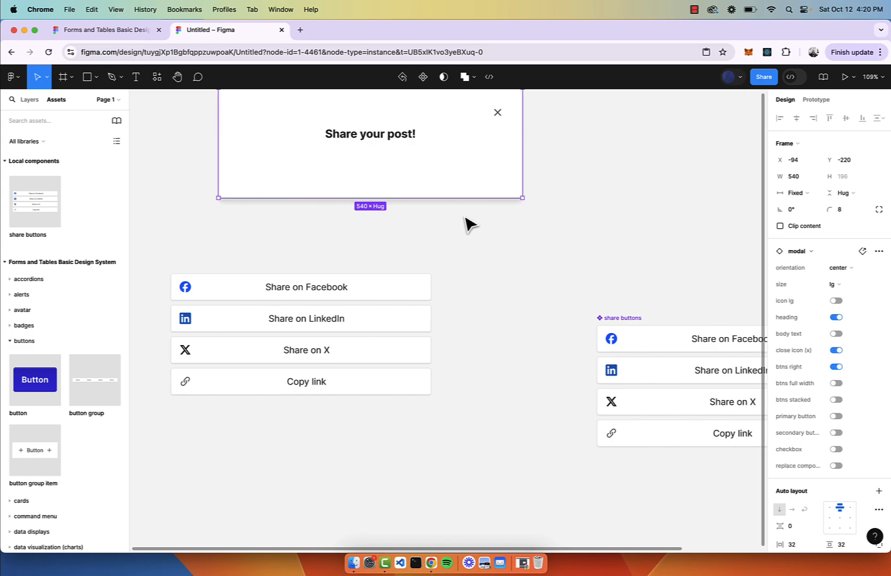
scroll(469, 223, down, 2)
right_click(447, 197)
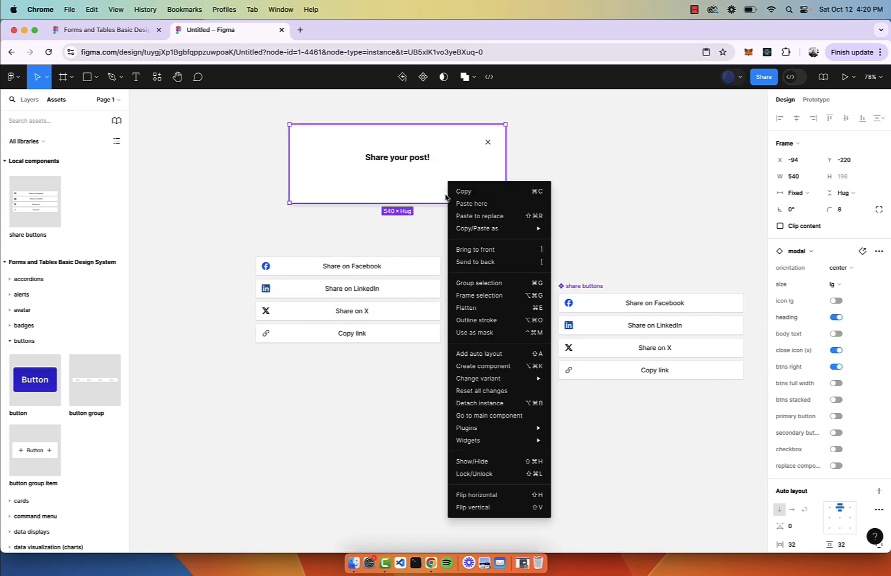
click(323, 401)
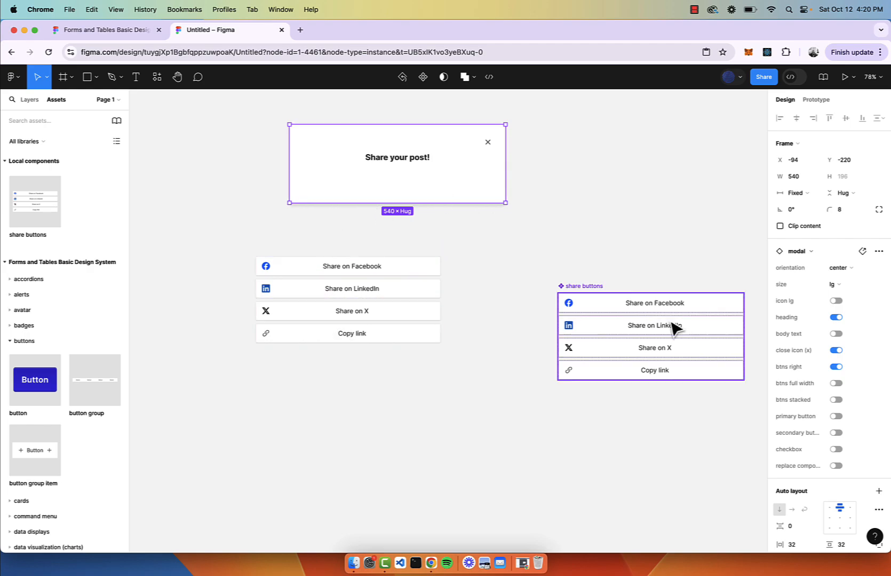
scroll(410, 311, up, 2)
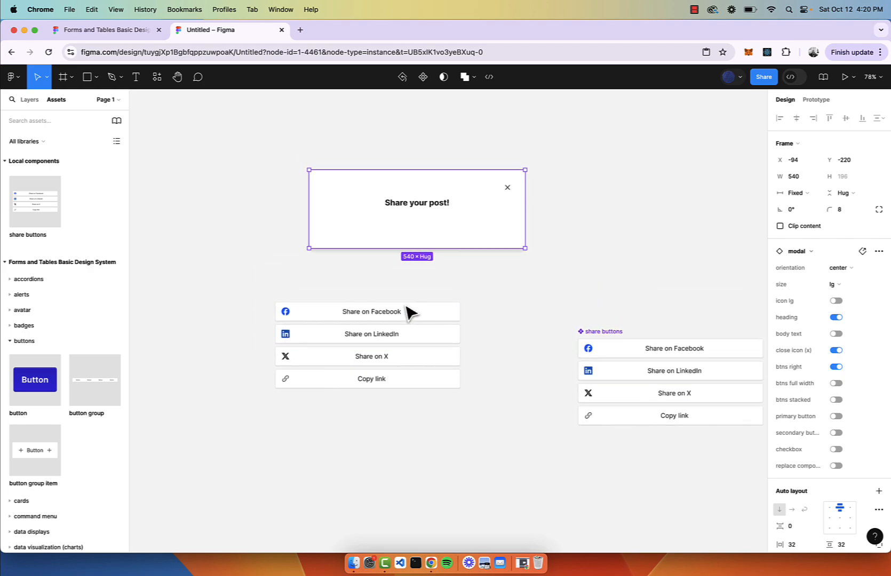
click(836, 466)
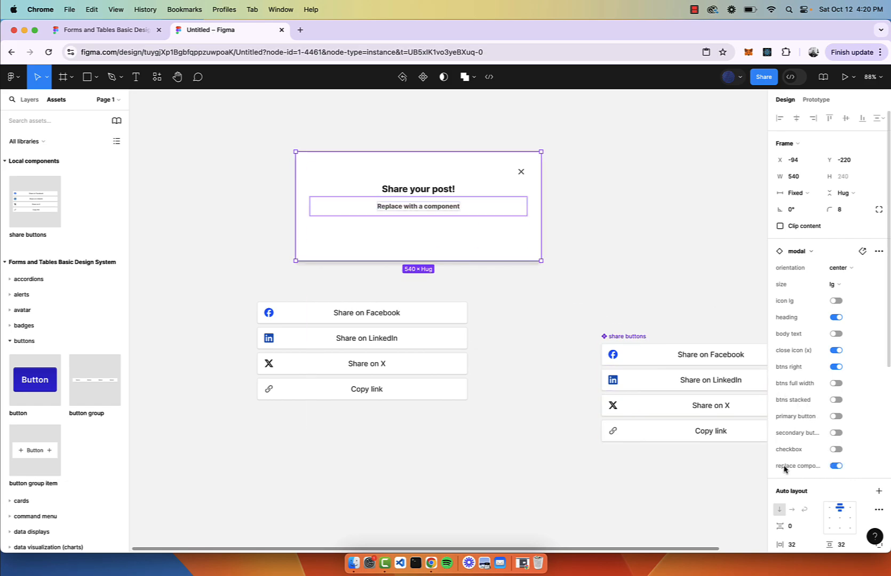
click(407, 211)
click(406, 211)
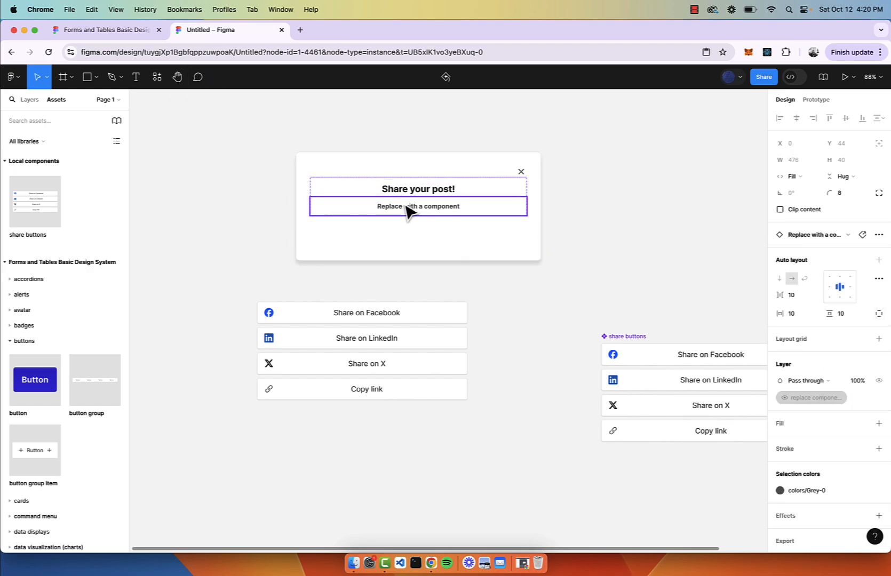
click(848, 236)
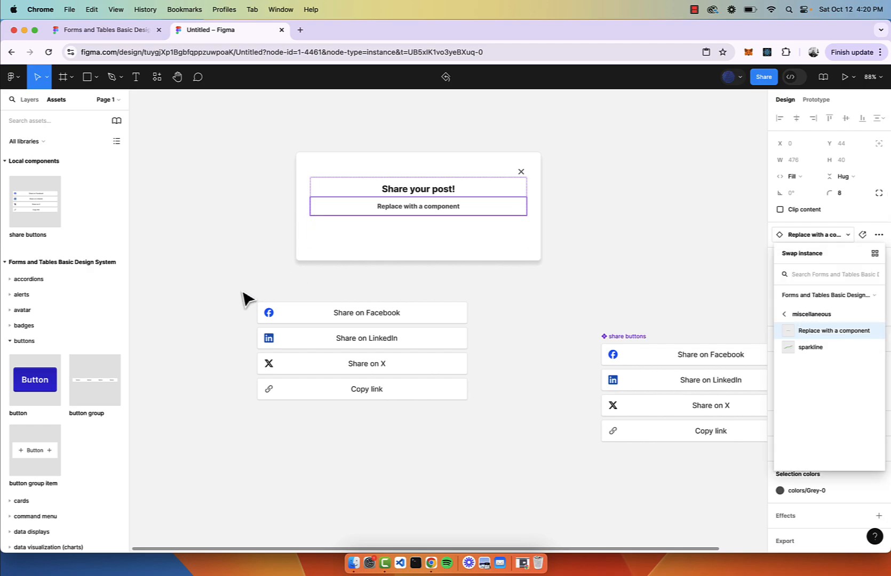
click(475, 350)
click(442, 349)
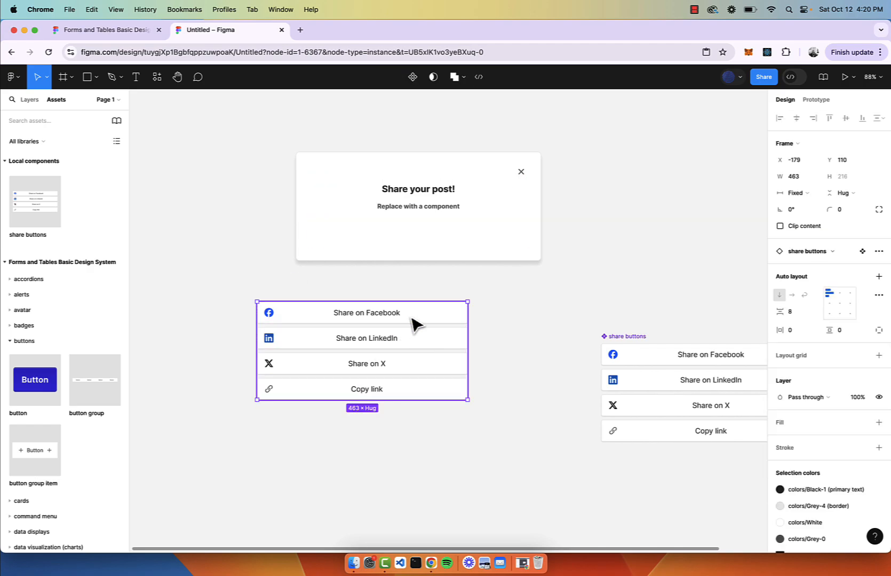
Step: Swap the "Replace with a component" placeholder in the modal for the local share buttons component
click(418, 219)
click(417, 216)
click(417, 216)
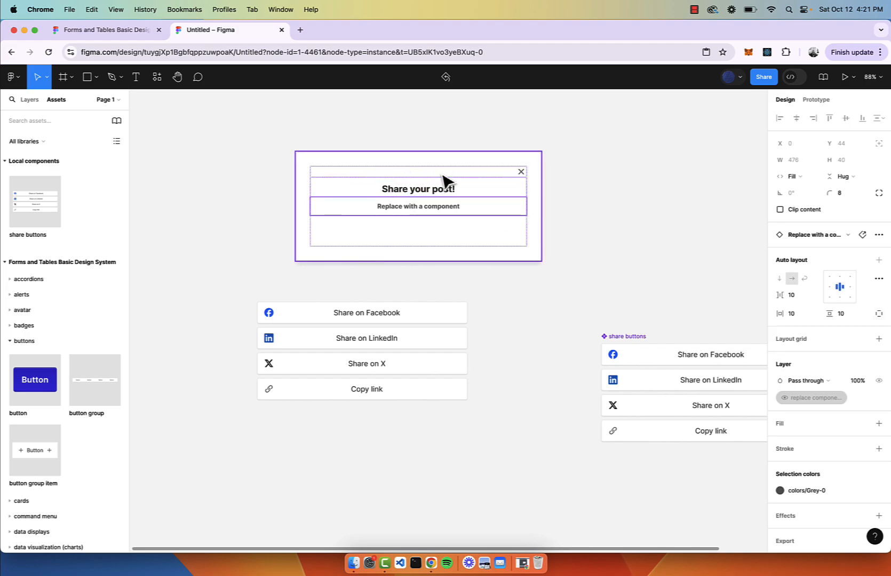
click(842, 236)
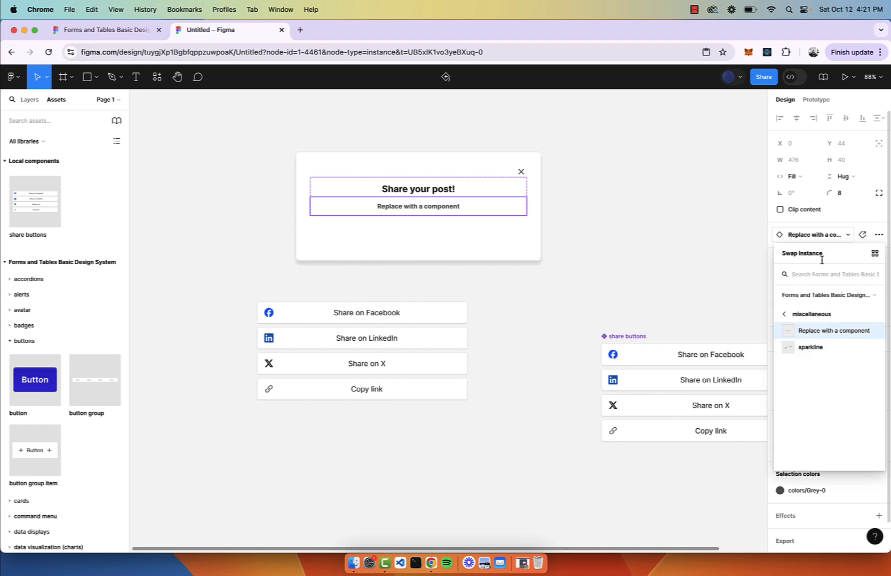
click(785, 315)
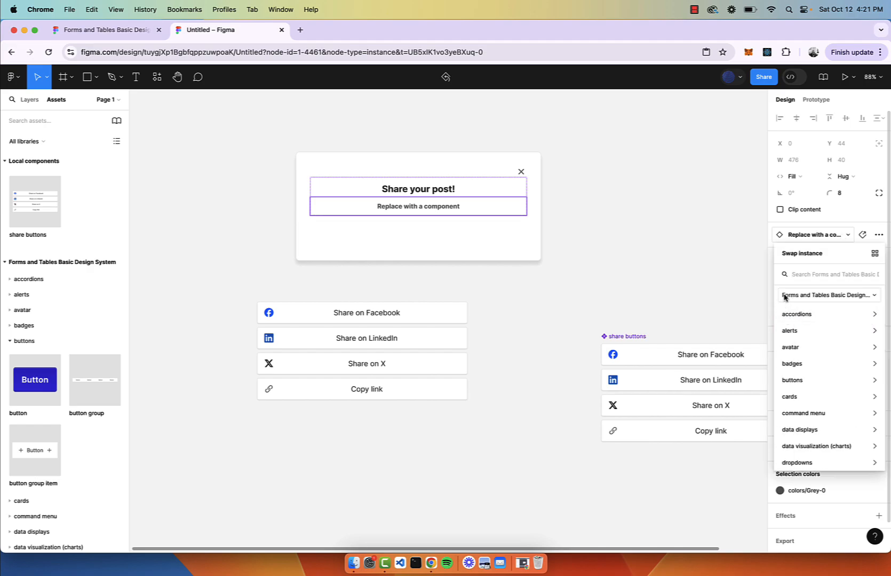
scroll(812, 337, down, 1)
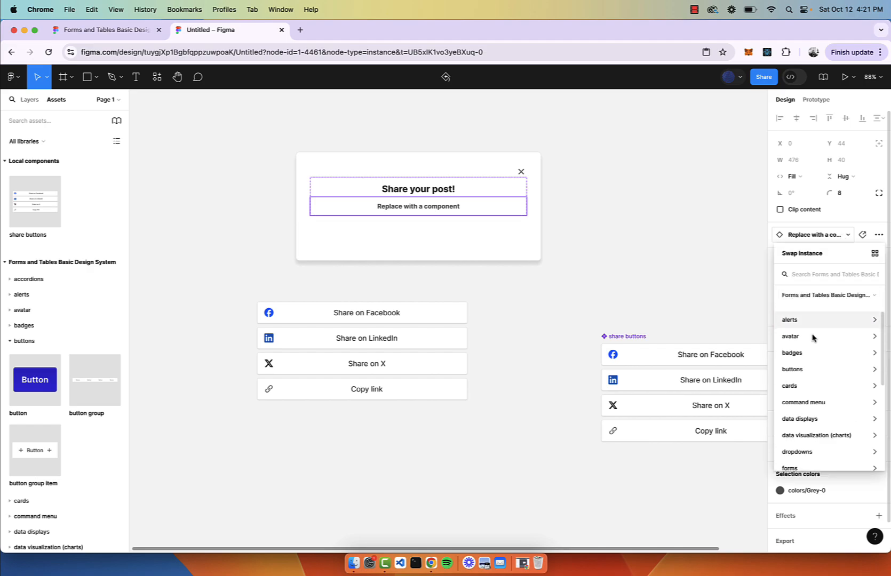
click(877, 296)
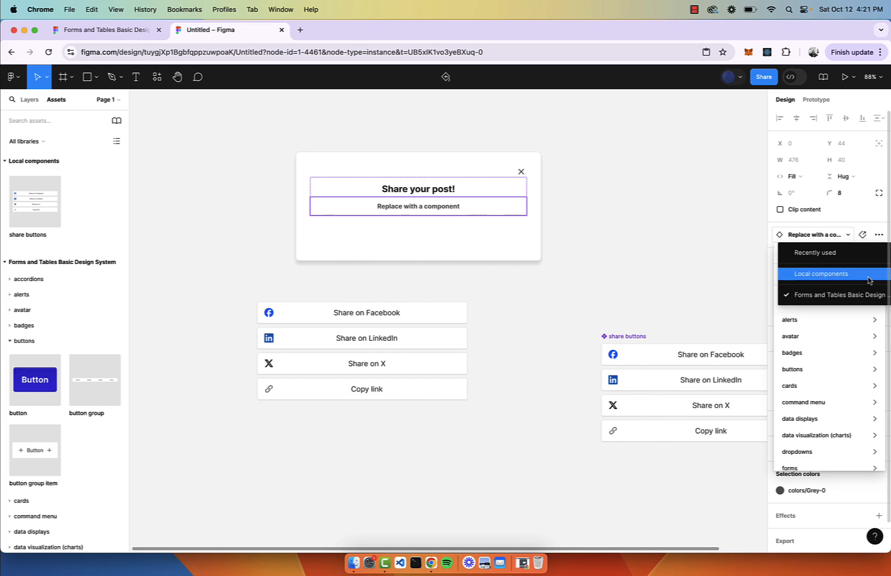
click(869, 281)
click(811, 315)
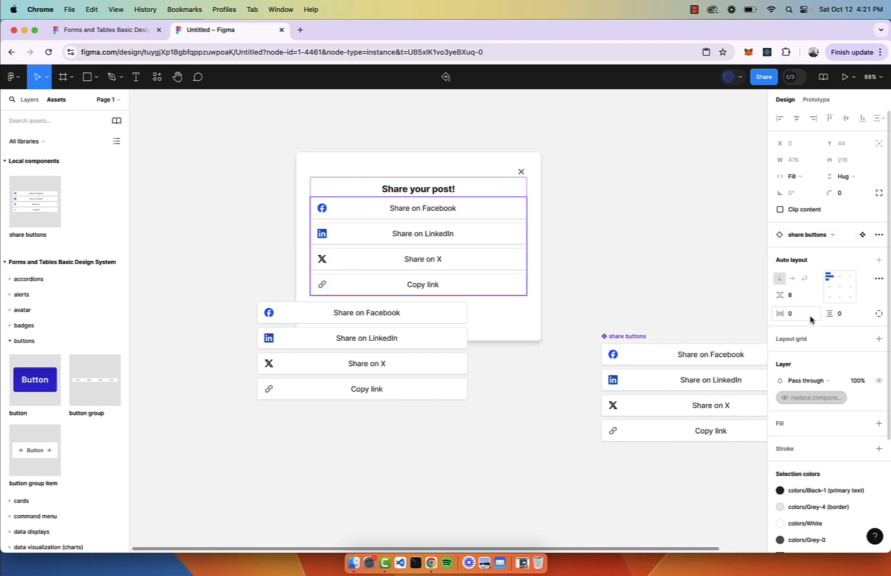
Step: Move the modal up and to the right, clear of the separate share buttons instance
key(Escape)
key(Escape)
drag(519, 229, 612, 171)
scroll(600, 159, up, 4)
scroll(601, 159, right, 2)
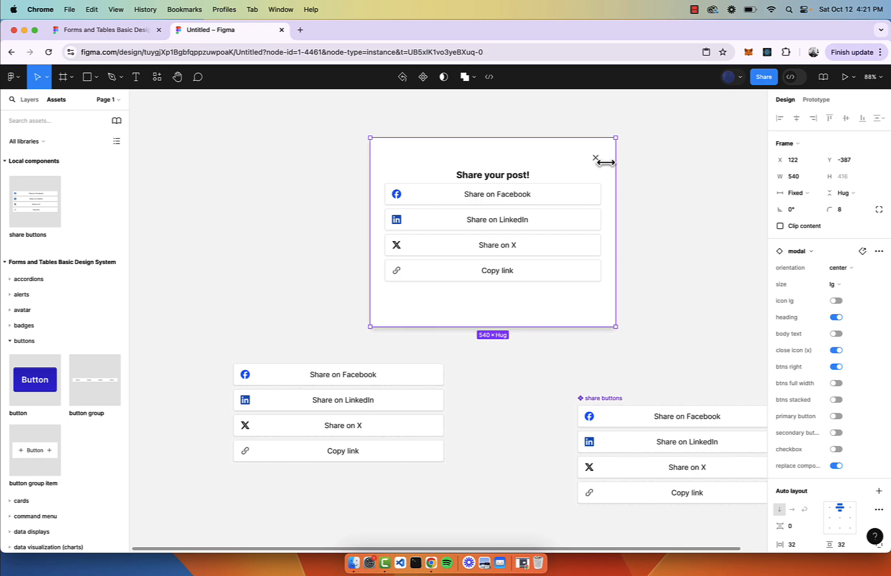
Step: Examine the layout and spacing of the content frame nested inside the modal
click(633, 283)
click(523, 330)
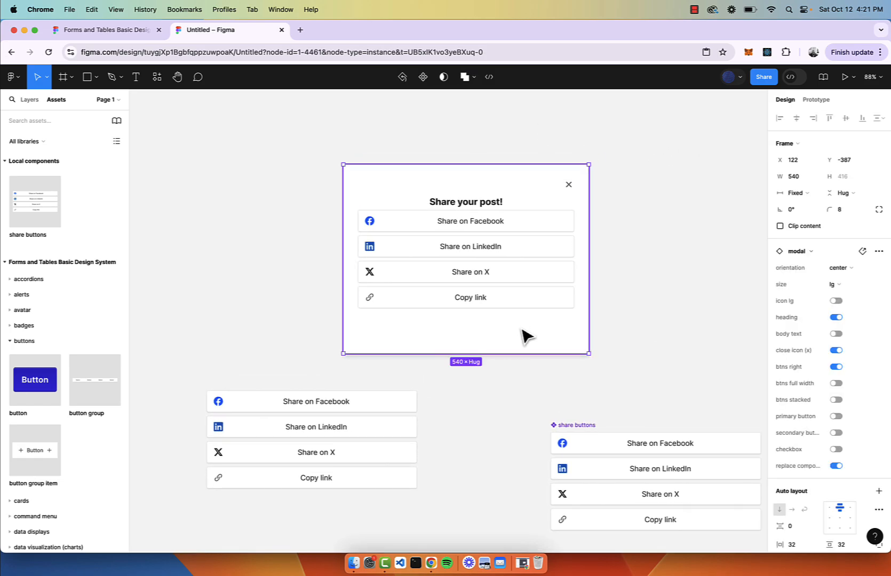
double_click(528, 309)
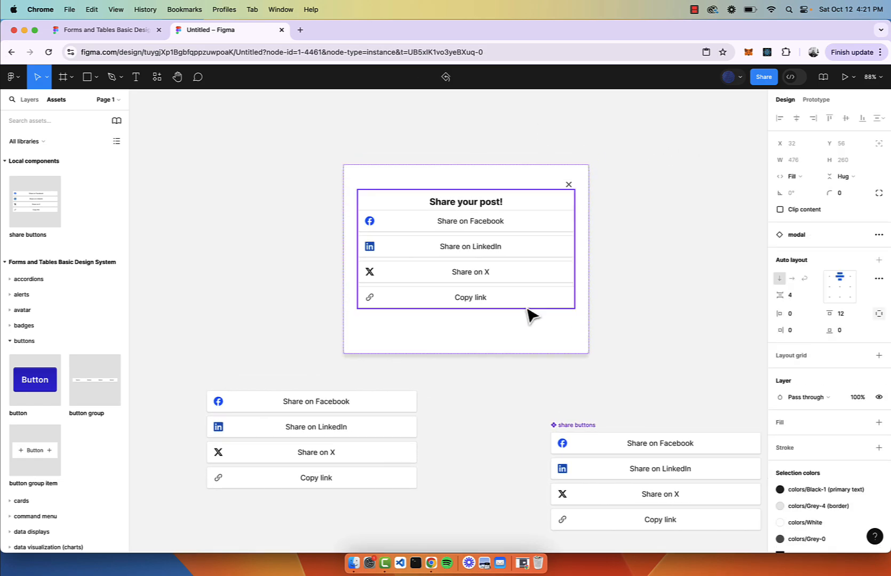
click(530, 335)
click(593, 307)
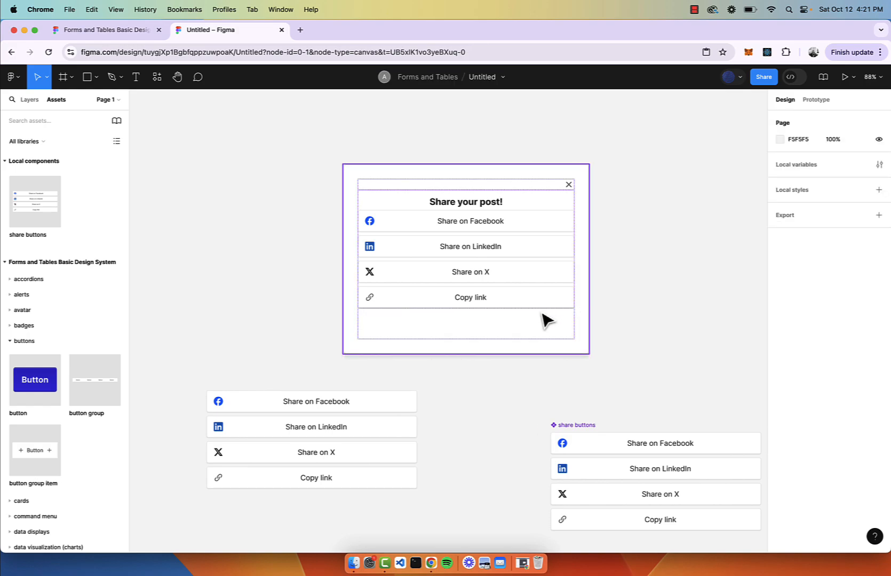
click(542, 322)
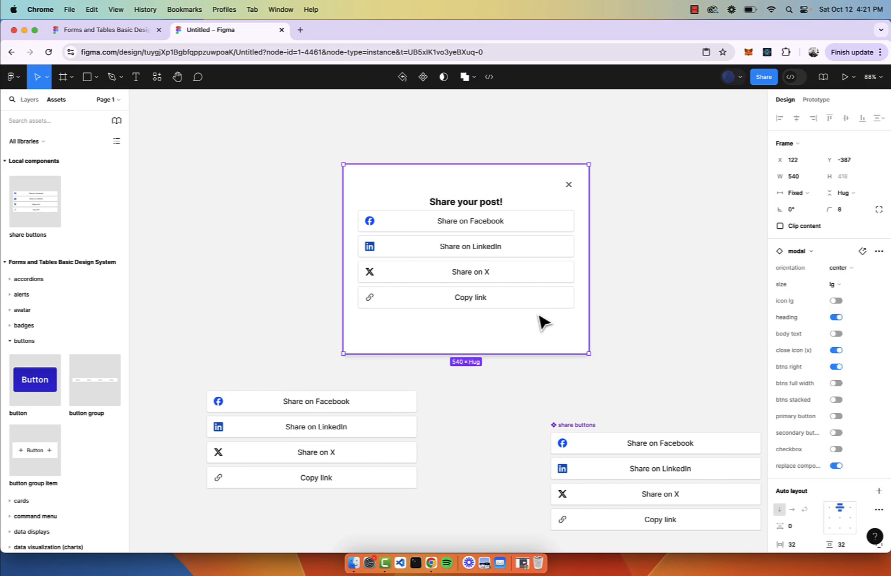
double_click(482, 211)
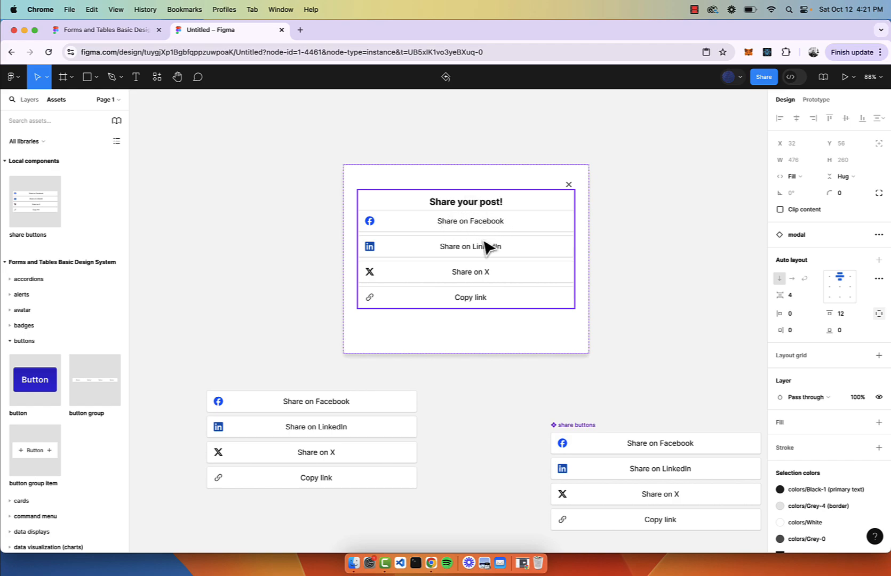
Step: Set the top padding of the main share buttons component to 20 with individual padding values
scroll(484, 242, down, 2)
click(510, 306)
click(513, 312)
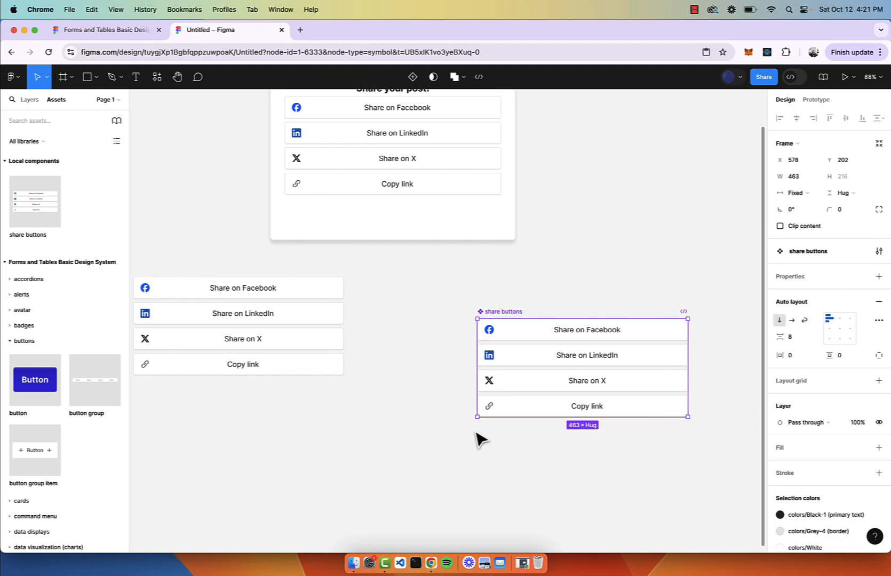
click(878, 356)
click(849, 357)
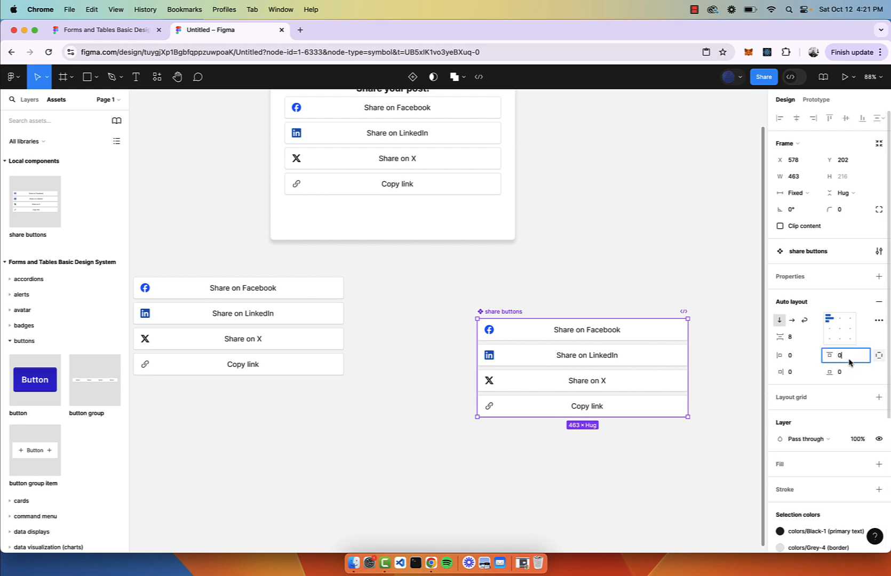
key(Return)
scroll(587, 231, up, 4)
scroll(587, 231, left, 2)
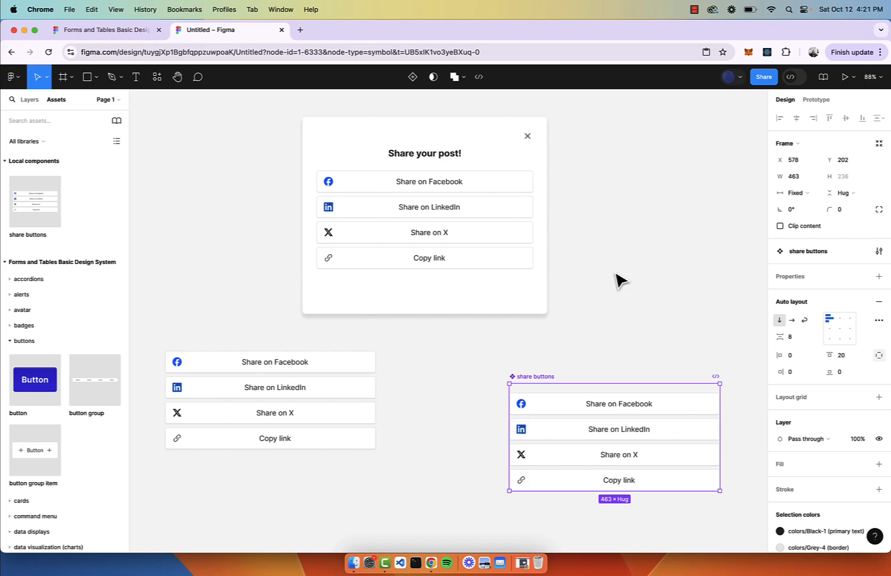
Step: Set the vertical padding of the "Share your post!" modal to 0
click(487, 314)
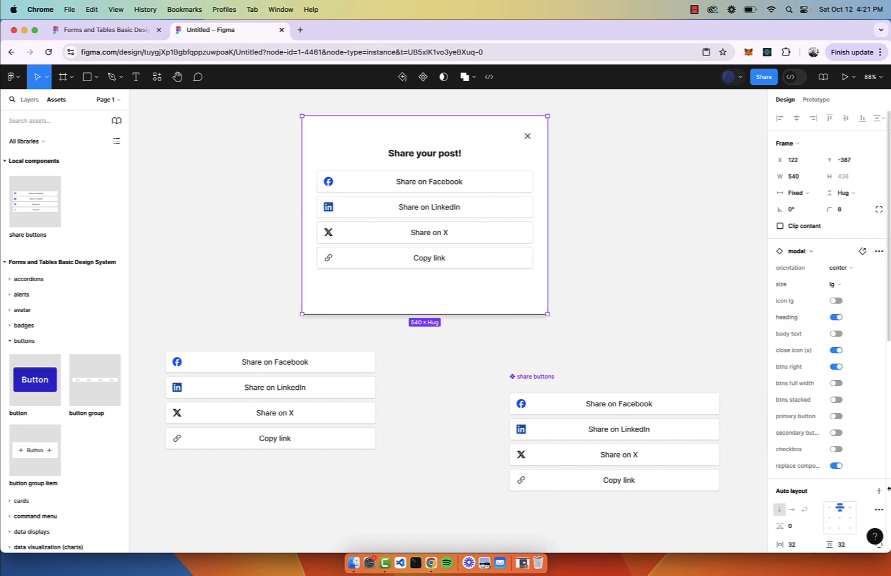
scroll(856, 490, down, 3)
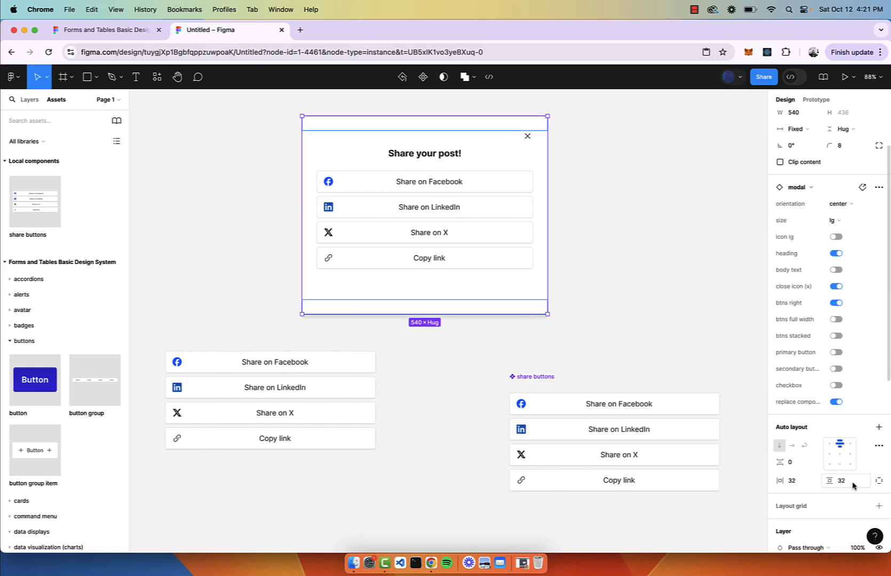
click(850, 483)
text(0)
key(Return)
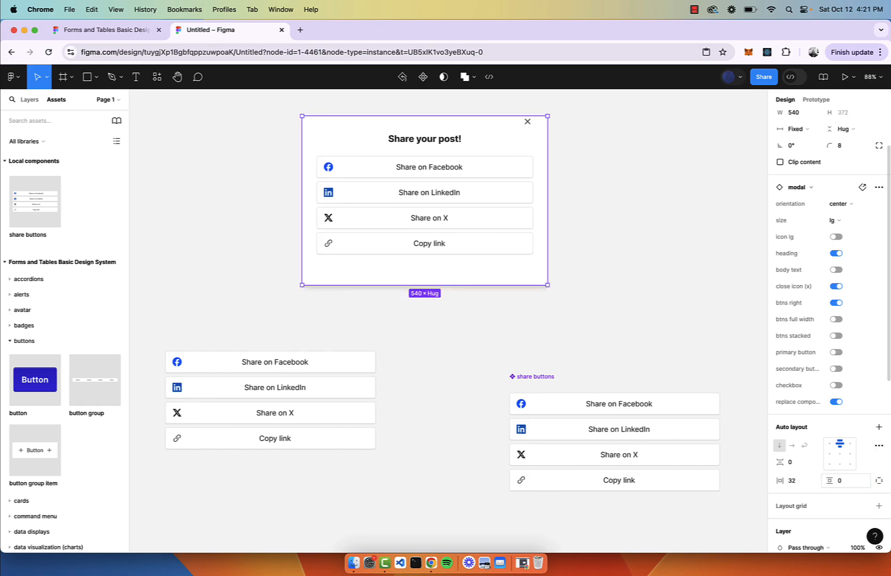
Step: Switch the modal to individual padding values and set its top padding to 20
click(880, 482)
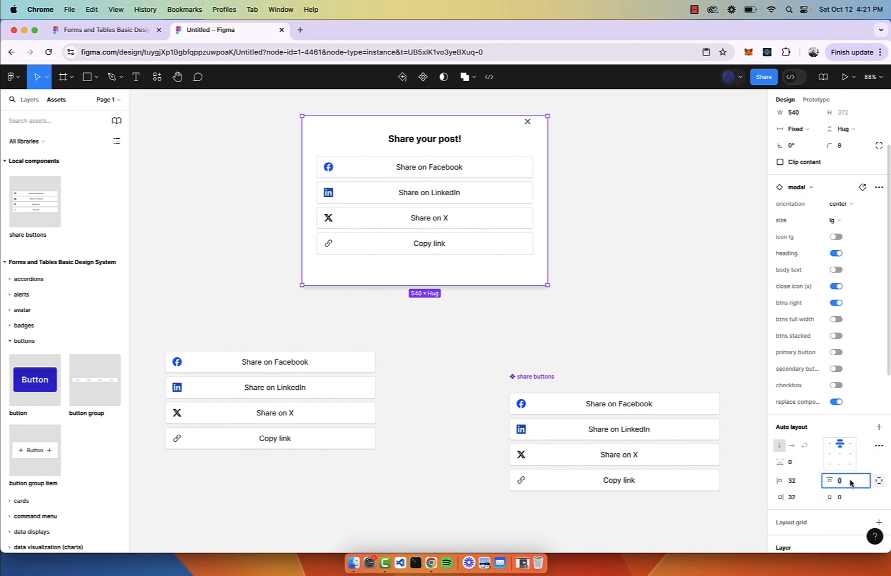
text(20)
key(Return)
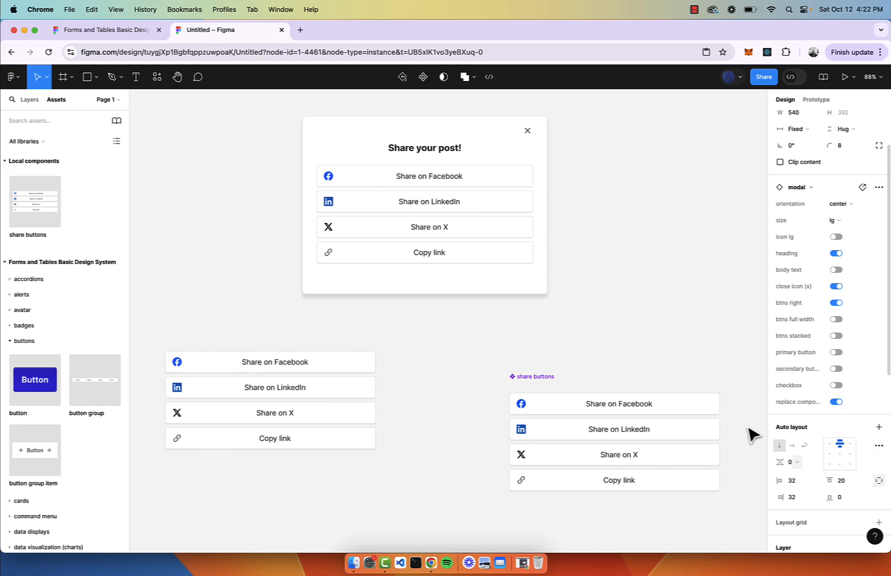
click(622, 260)
scroll(623, 259, up, 2)
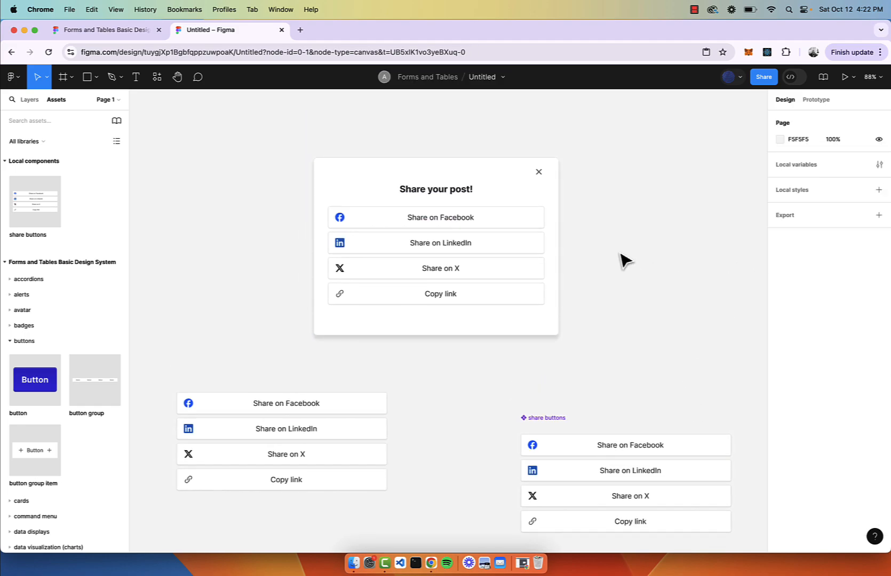
Step: Reposition the modal above the share buttons, at about X -15 and Y -381
click(446, 326)
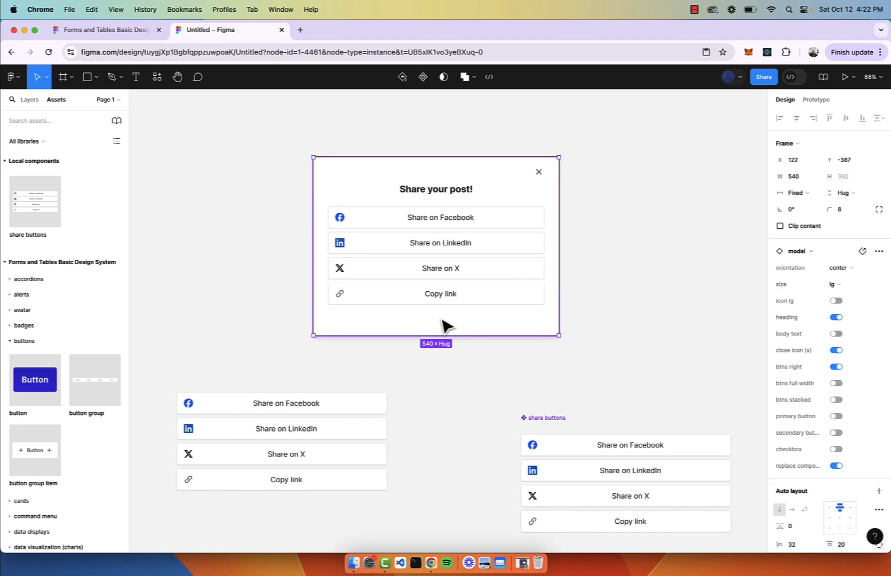
click(653, 219)
drag(505, 271, 550, 272)
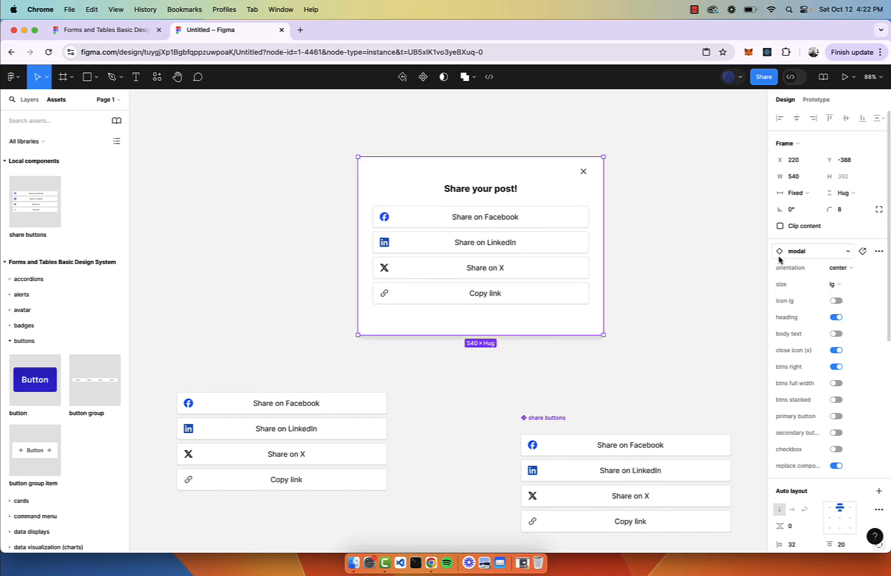
click(627, 328)
drag(567, 315, 460, 317)
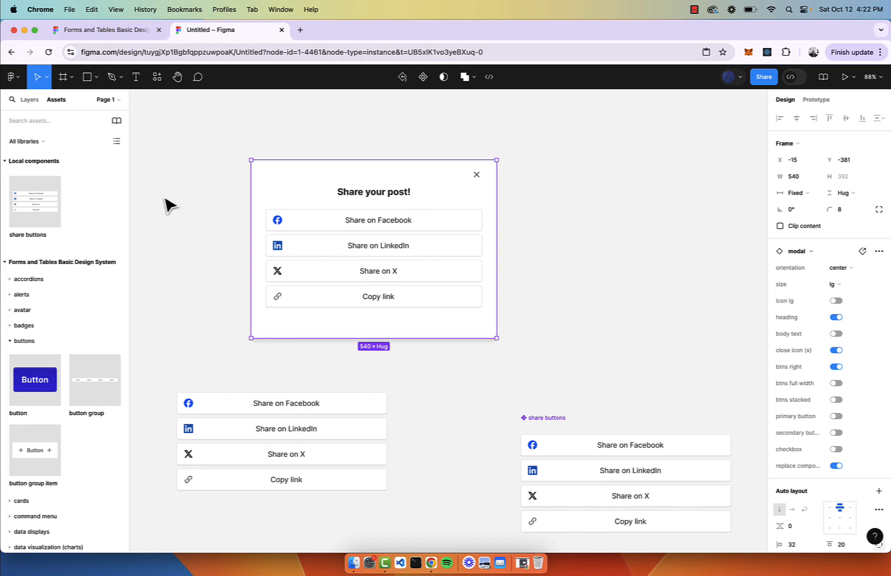
Step: Look at the modals page in the Forms and Tables Basic Design System file and return to the Untitled file
click(108, 36)
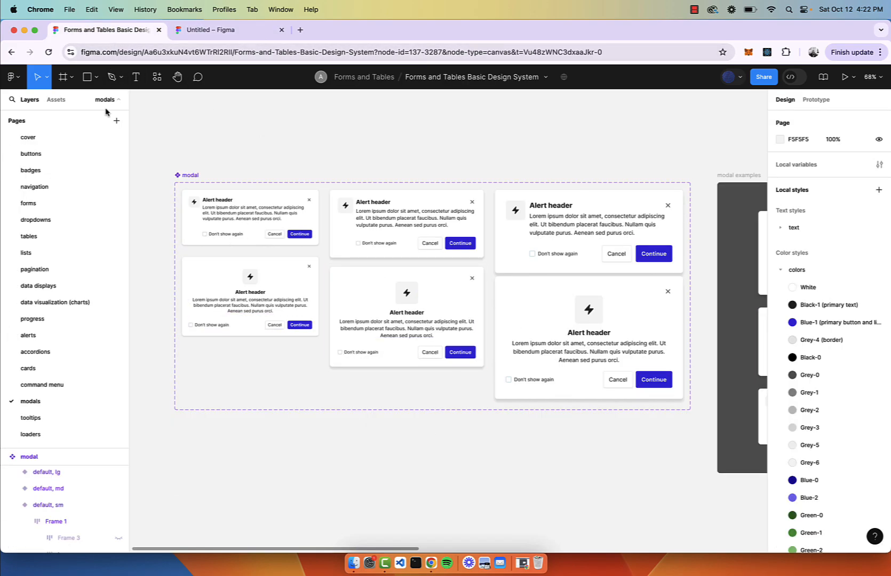
click(226, 27)
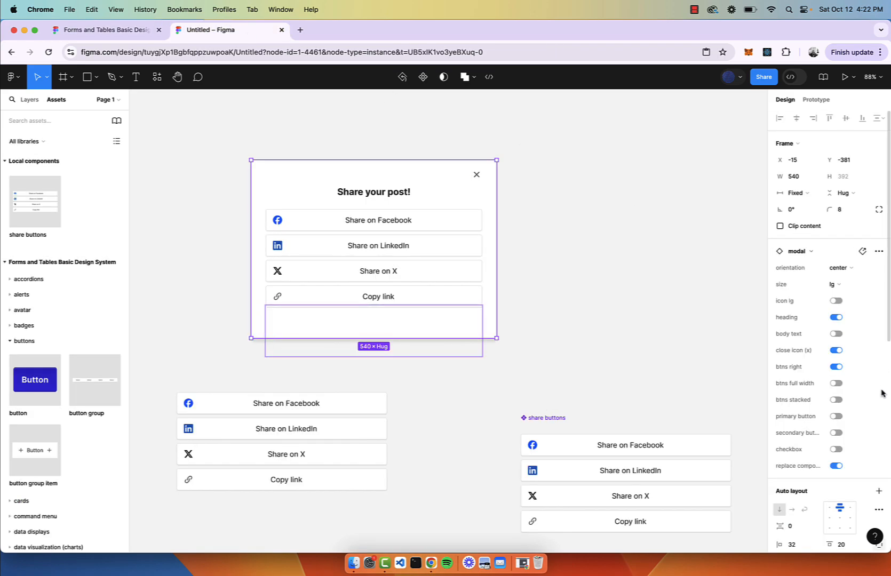
Step: Reposition the "Share your post!" modal horizontally to about X 150, keeping Y at -381
click(586, 262)
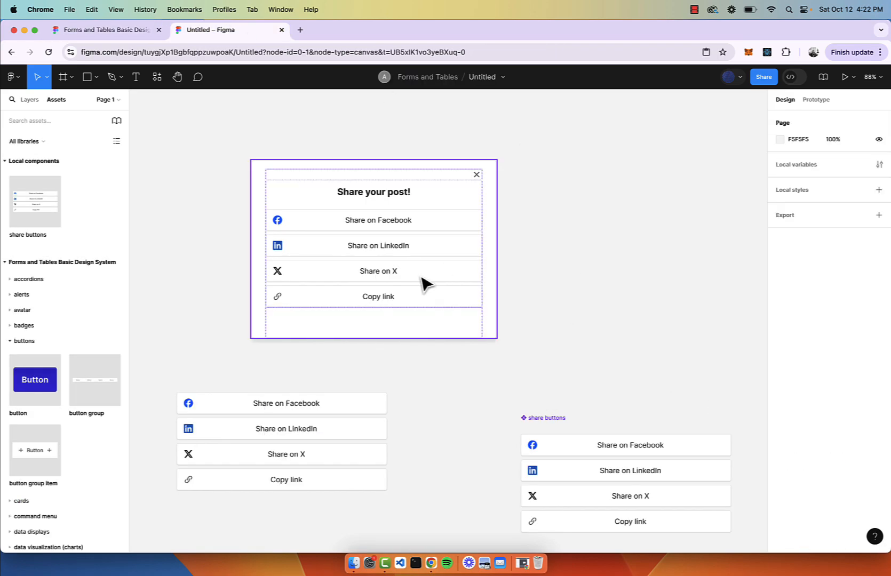
drag(423, 284, 498, 284)
scroll(514, 372, down, 2)
scroll(514, 372, right, 3)
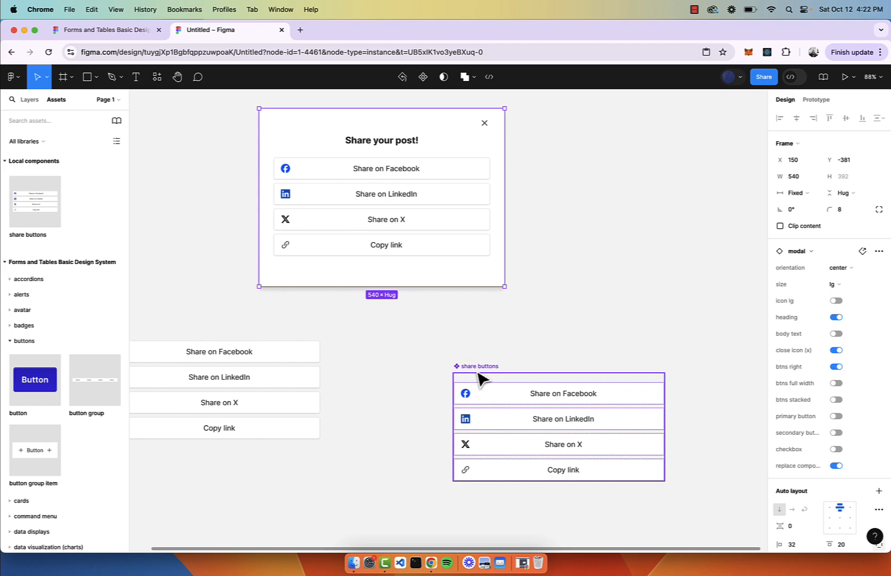
Step: Shift the share buttons main component slightly to about X 548 and Y 209
drag(476, 369, 463, 371)
scroll(439, 254, up, 1)
scroll(511, 202, up, 3)
scroll(511, 202, left, 1)
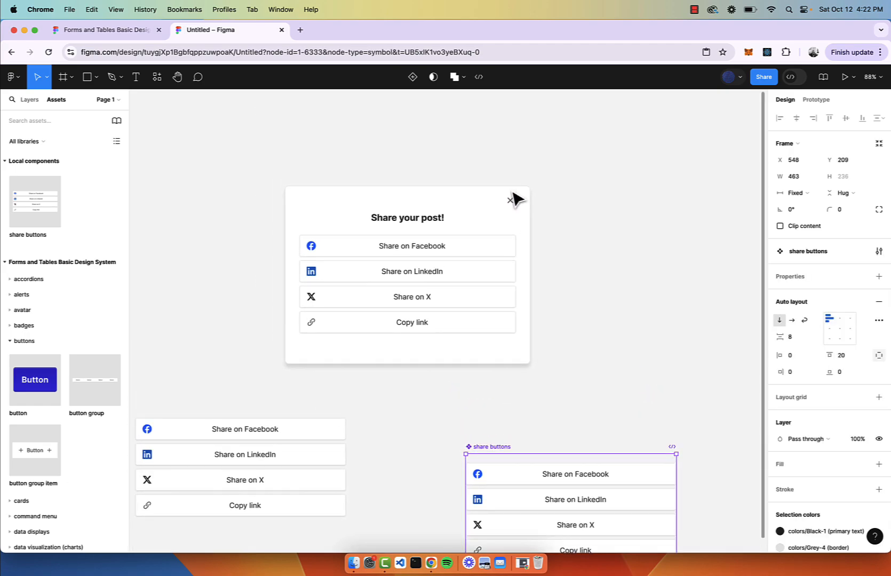
click(551, 262)
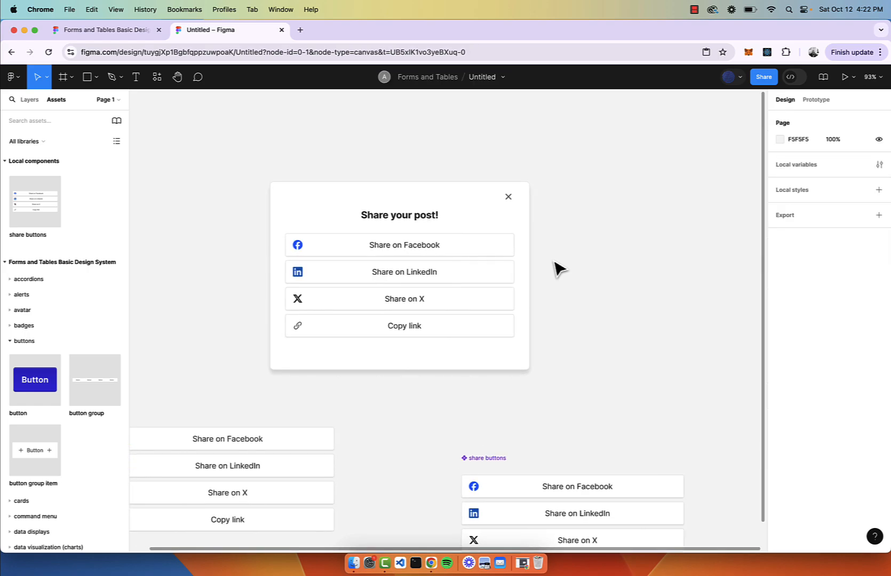
Step: Set the text style of the modal's "Share your post!" heading to Headline extra large bold
scroll(555, 267, up, 5)
scroll(563, 275, down, 2)
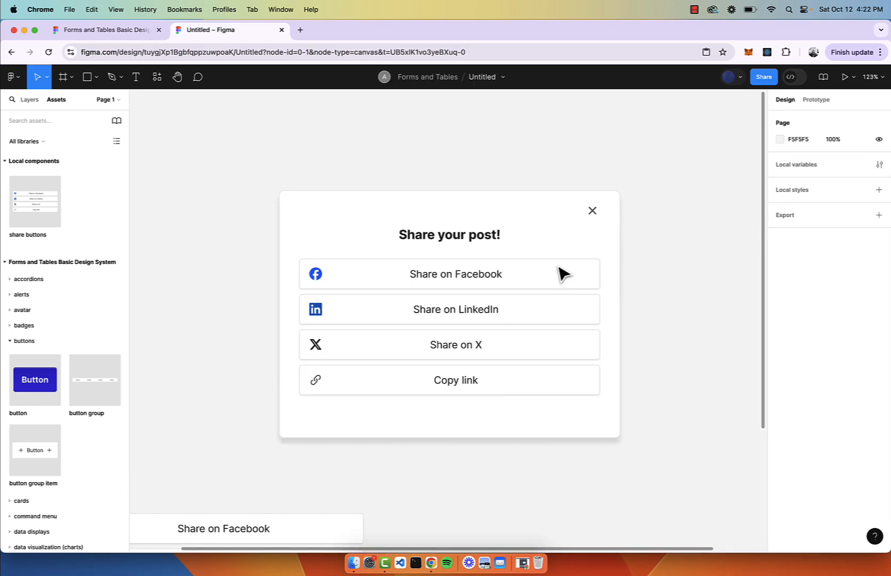
super+click(472, 238)
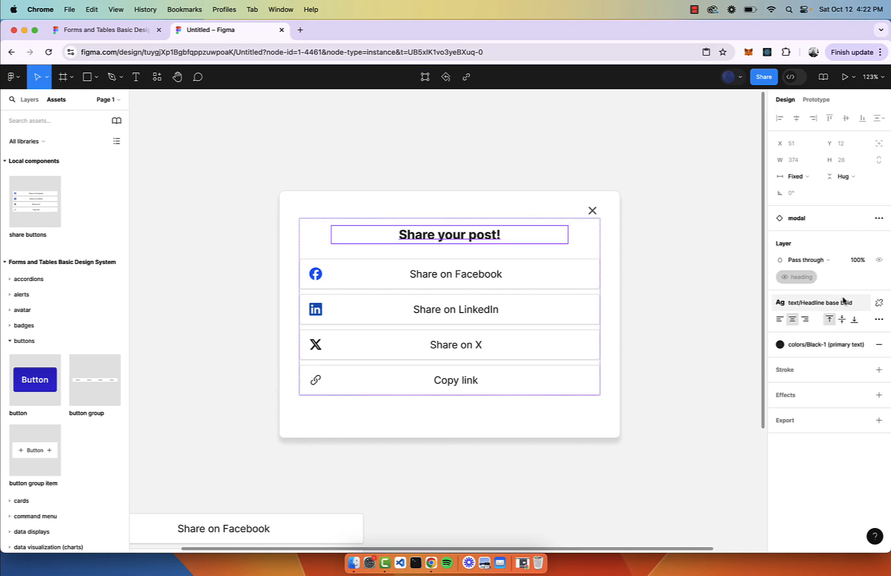
click(809, 304)
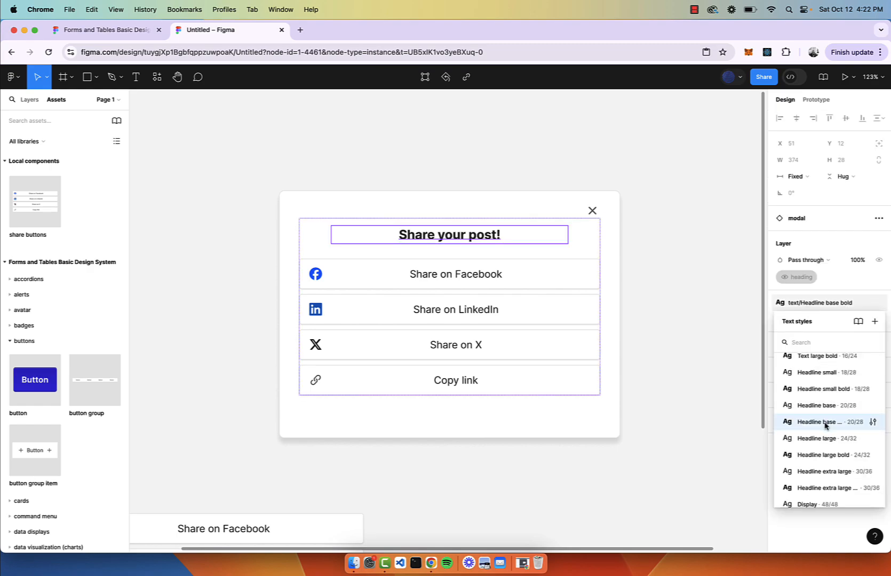
click(822, 472)
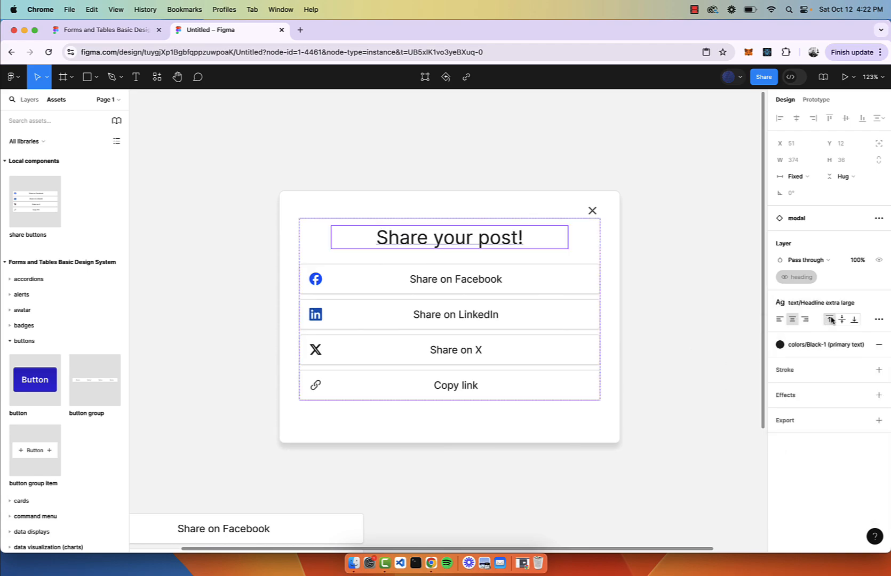
click(822, 303)
click(825, 487)
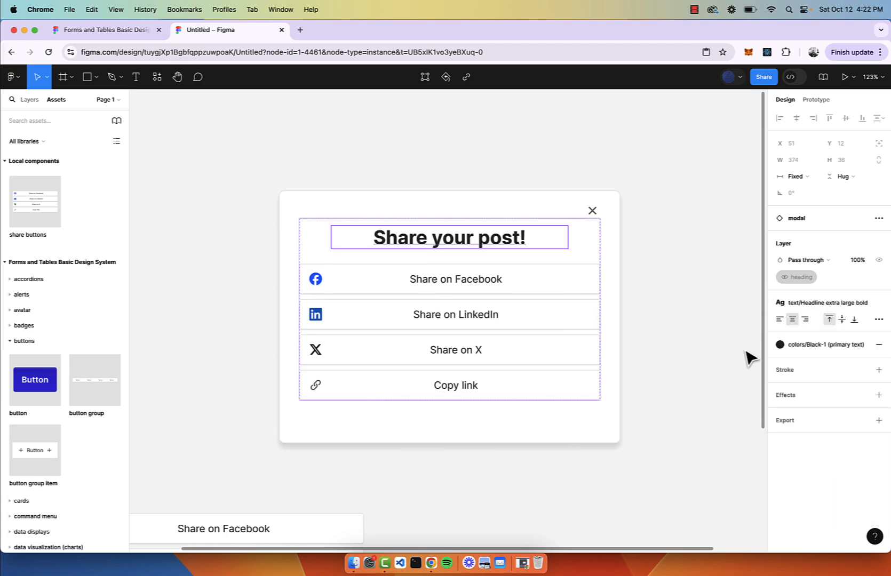
click(674, 301)
Step: Try showing the body text beneath the modal's heading and hide it again
scroll(677, 301, down, 3)
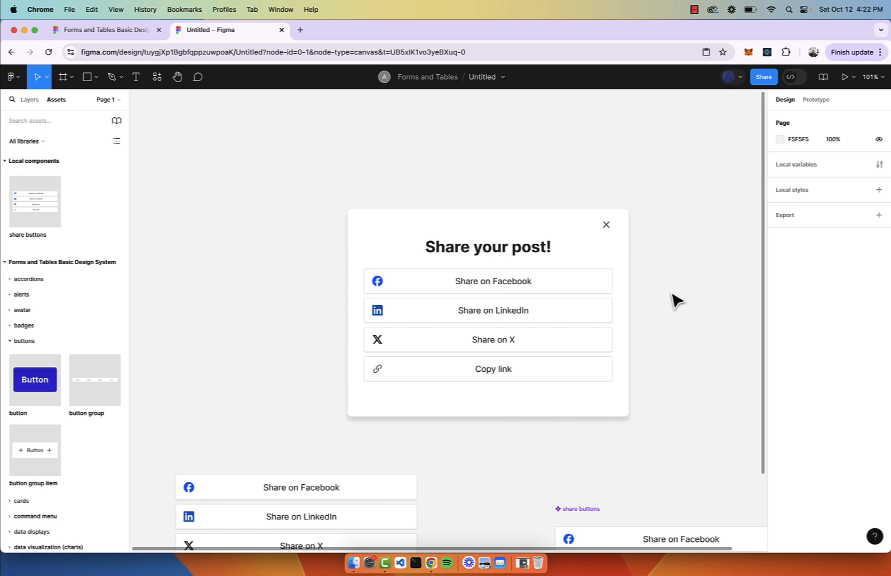
click(512, 255)
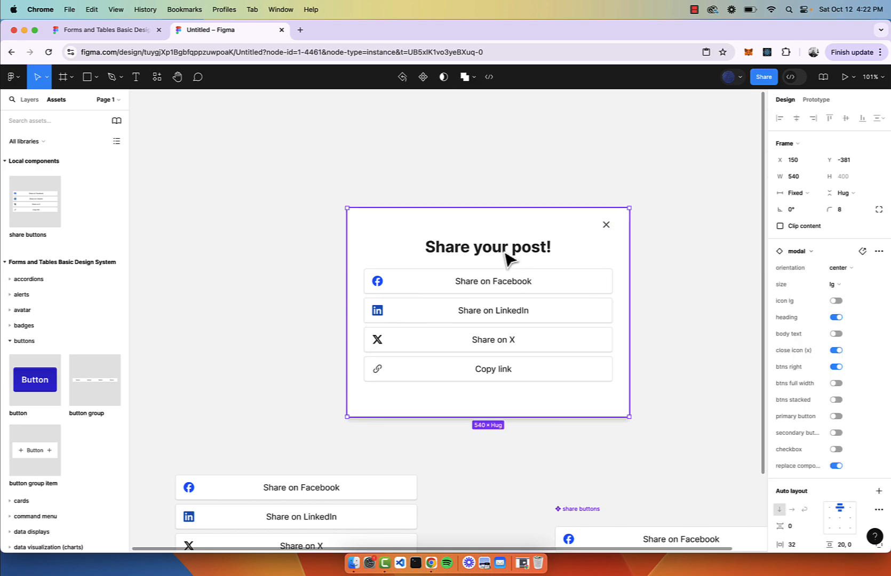
click(835, 334)
click(527, 289)
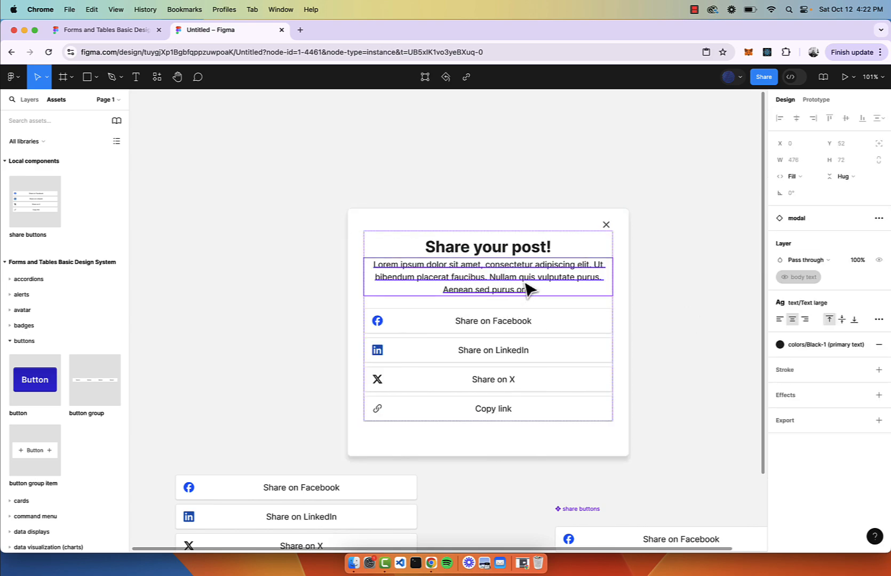
click(540, 200)
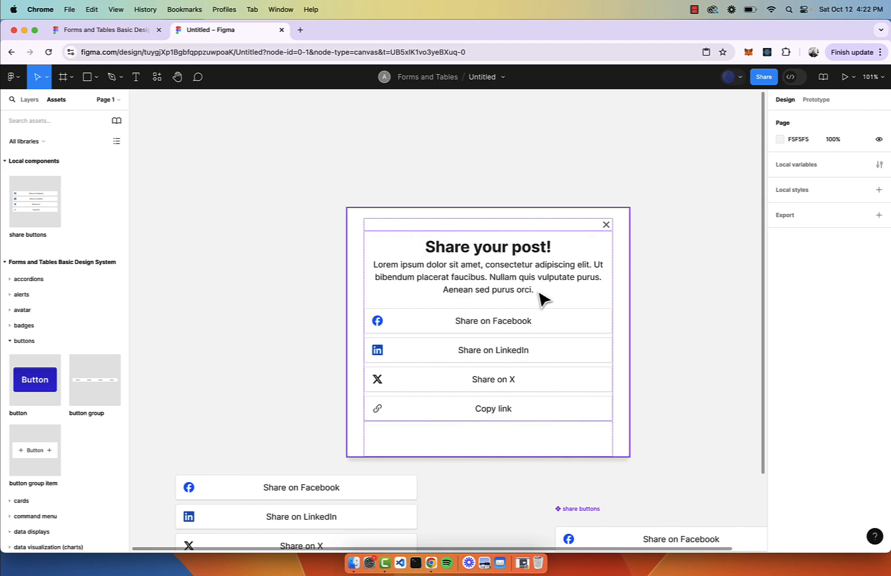
click(580, 283)
click(836, 367)
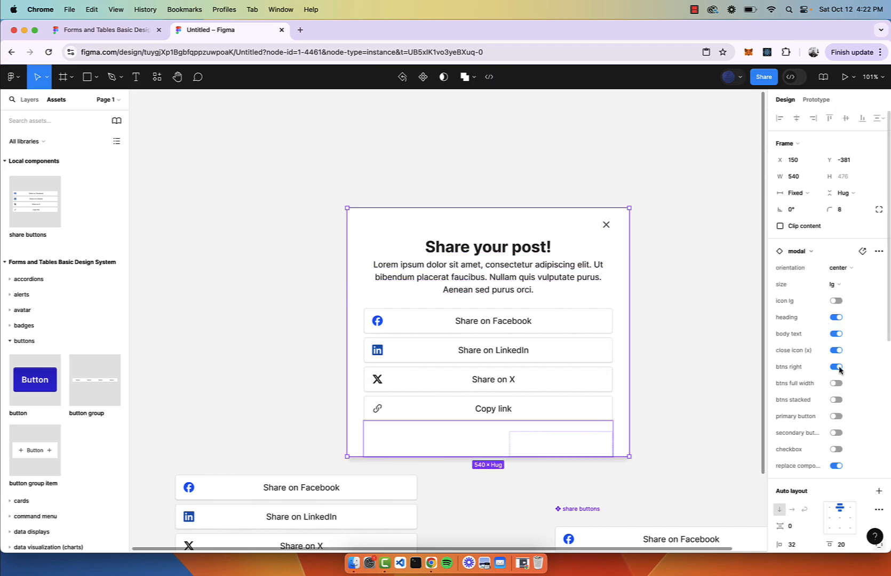
click(836, 334)
click(706, 262)
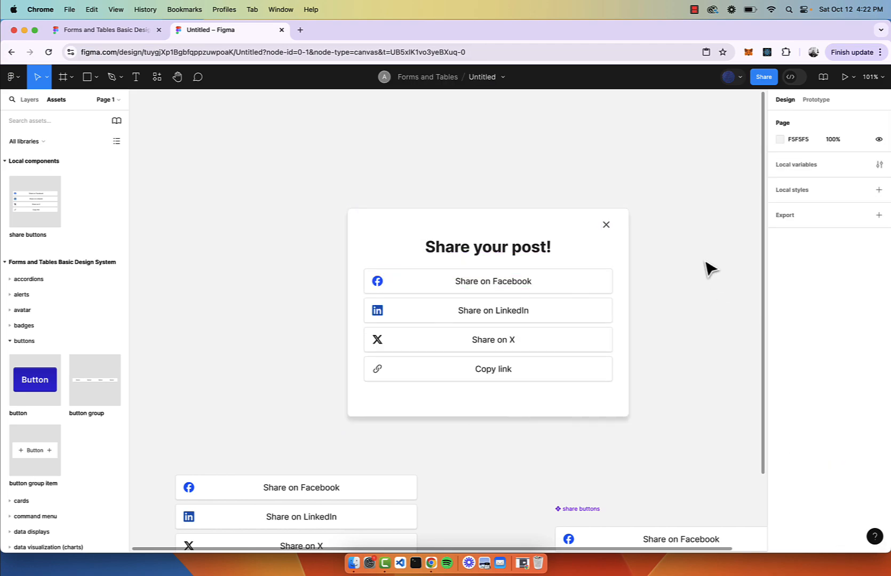